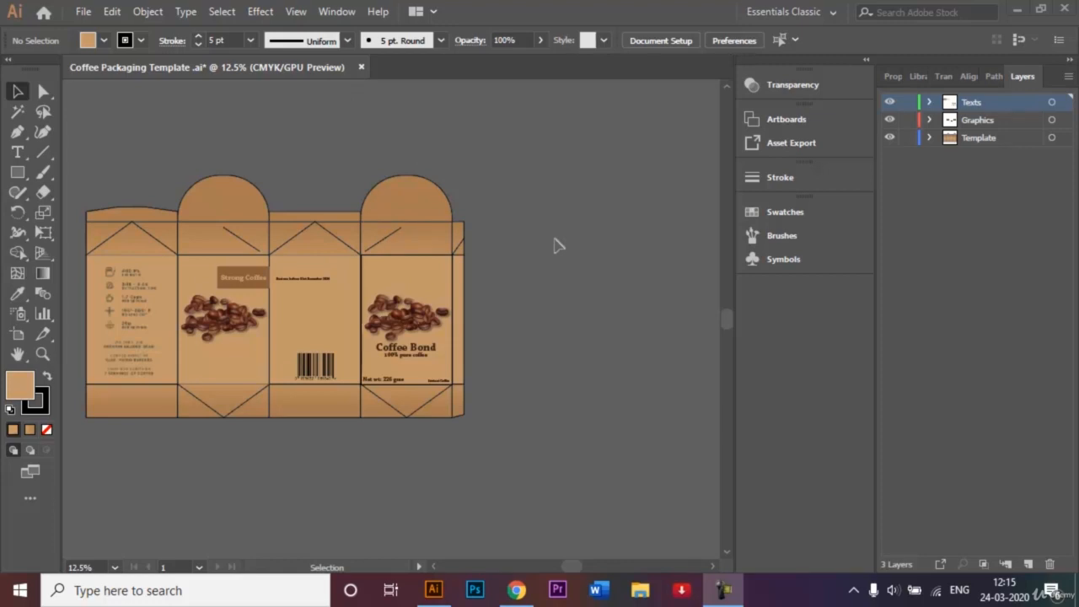
# Duplicate the 'Coffee Bond' headline and '100% pure coffee' tagline onto the left front panel beneath its beans.
pyautogui.click(453, 180)
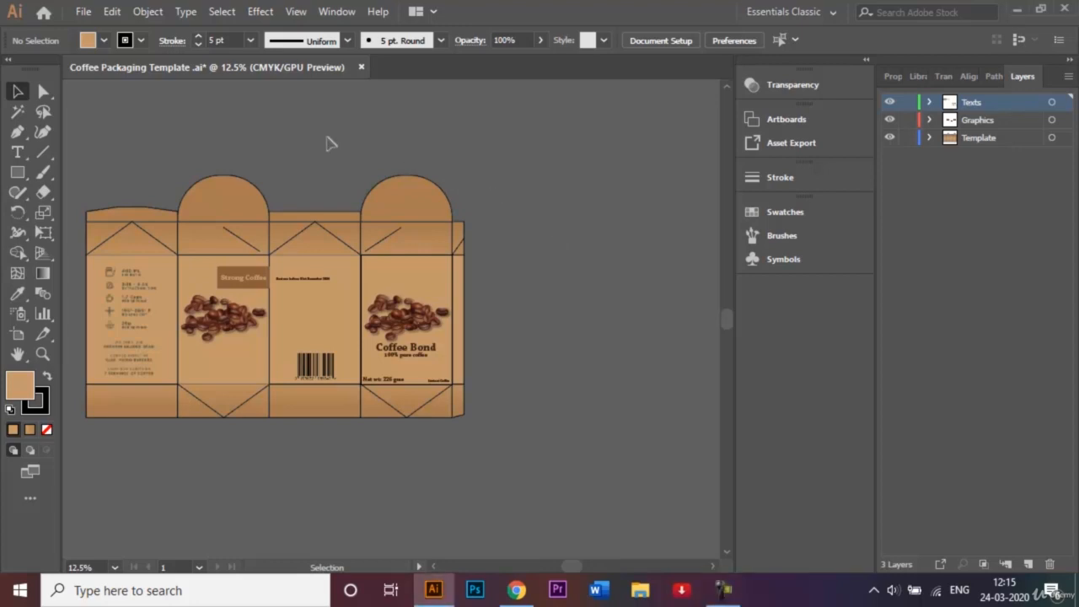
pyautogui.hotkey('ctrl', '=')
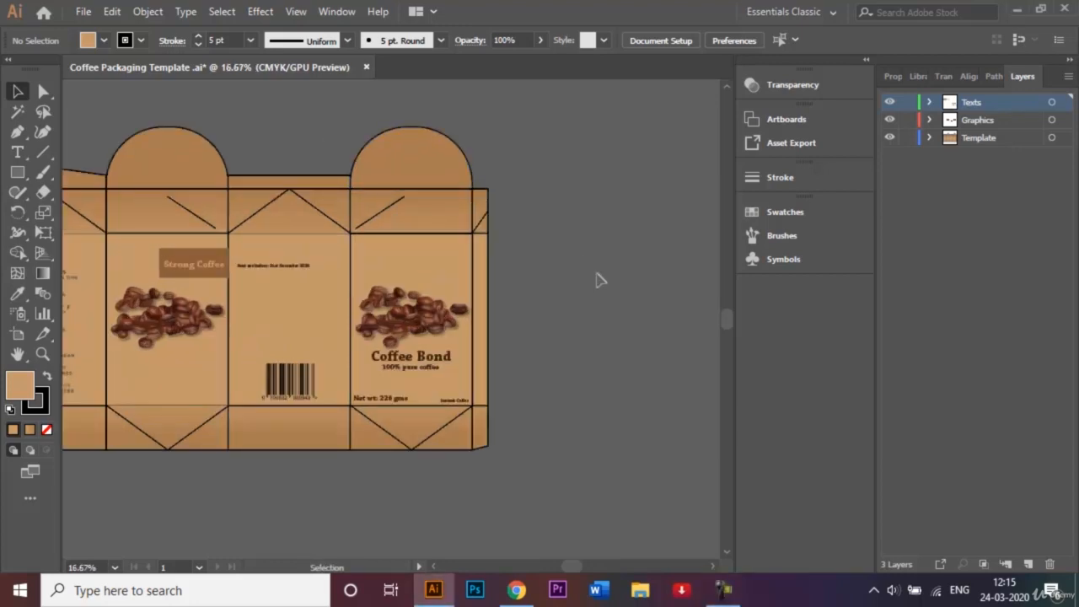
pyautogui.click(445, 275)
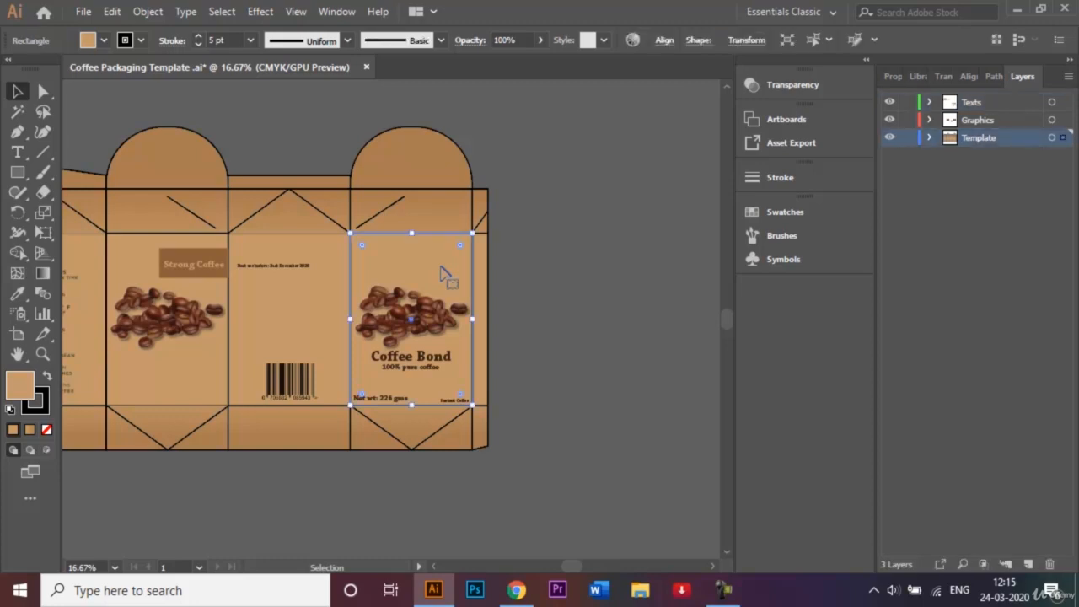
pyautogui.click(573, 297)
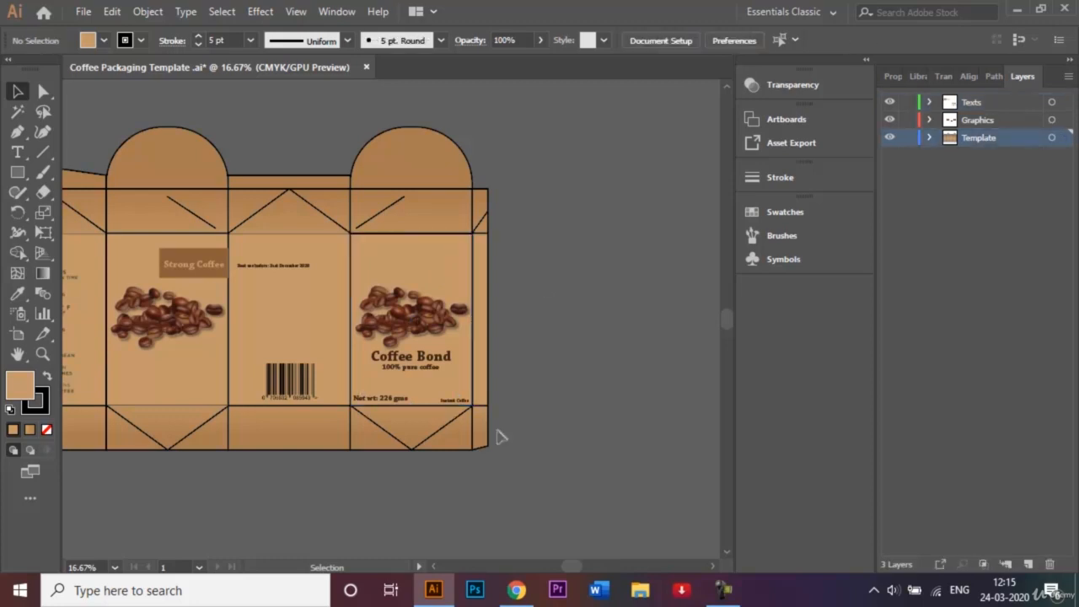
pyautogui.click(433, 567)
pyautogui.click(433, 567)
pyautogui.click(433, 567)
pyautogui.click(433, 566)
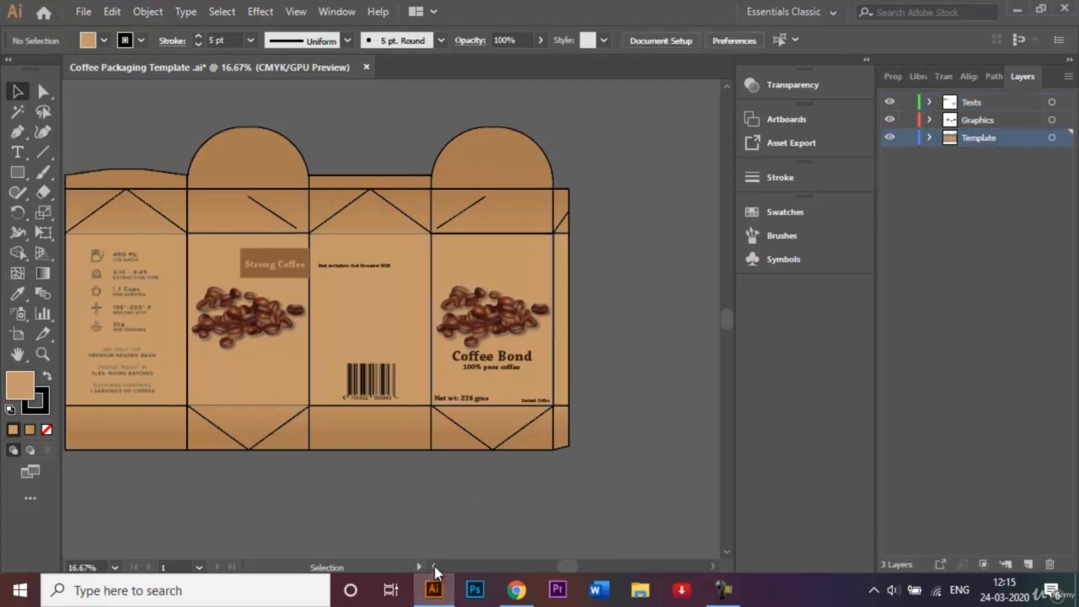
pyautogui.click(514, 368)
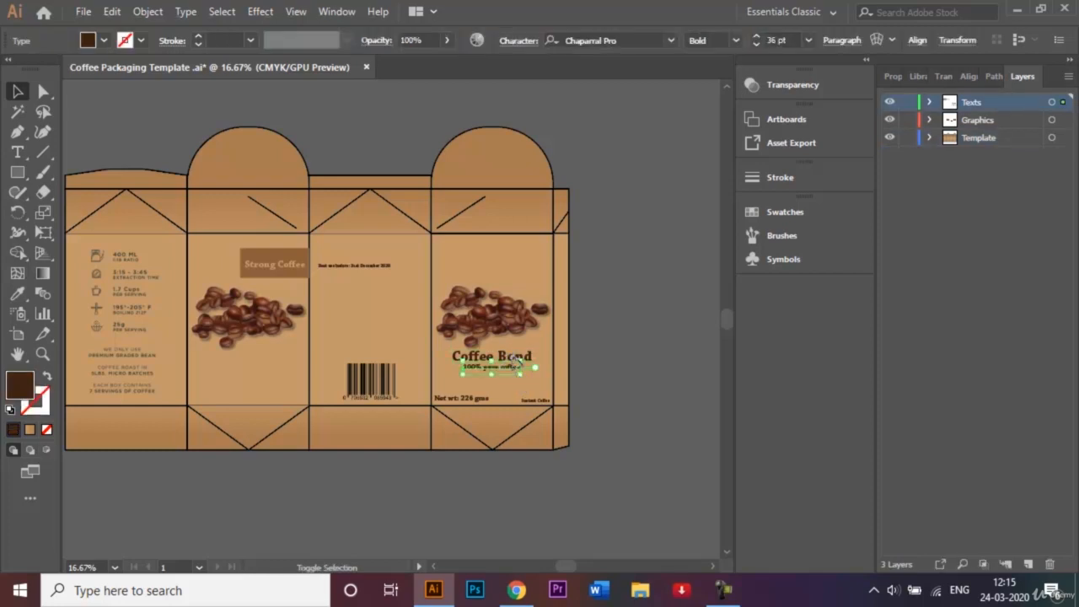
pyautogui.keyDown('shift'); pyautogui.click(523, 358); pyautogui.keyUp('shift')
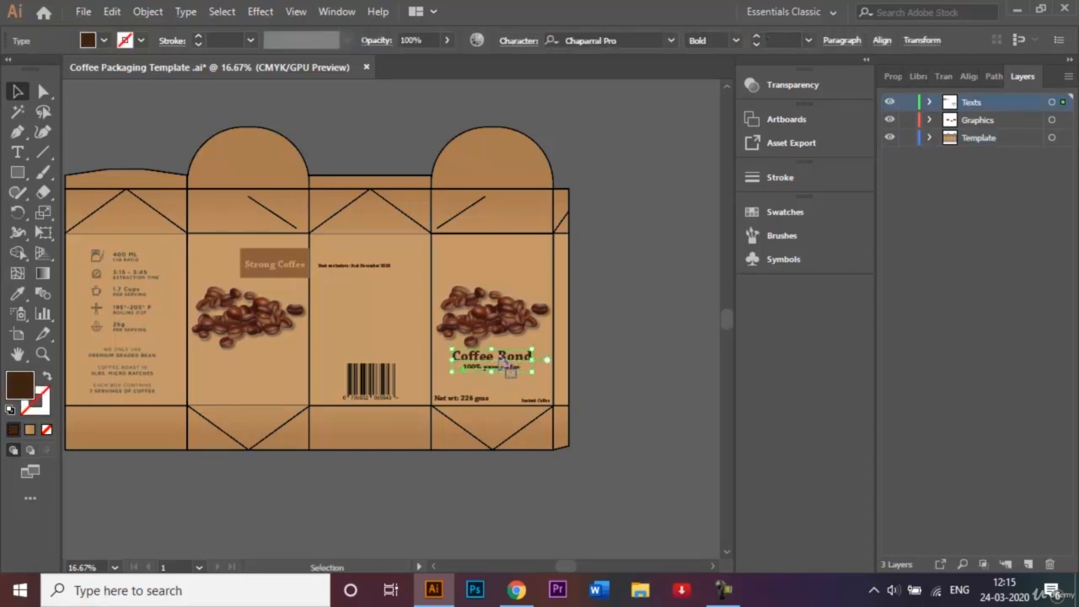
pyautogui.moveTo(506, 364); pyautogui.dragTo(251, 372)
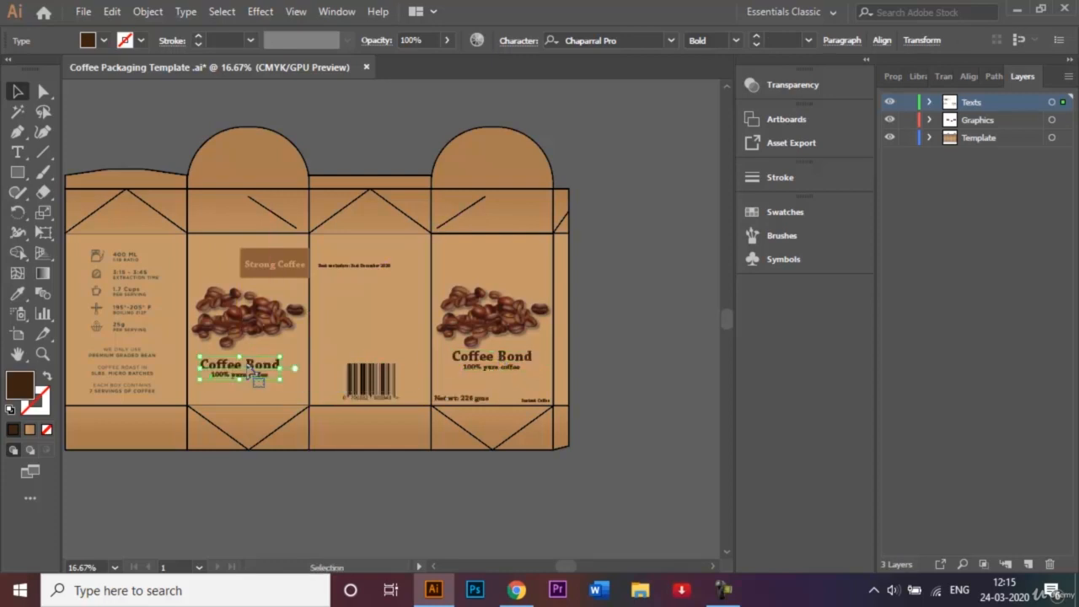
pyautogui.click(669, 303)
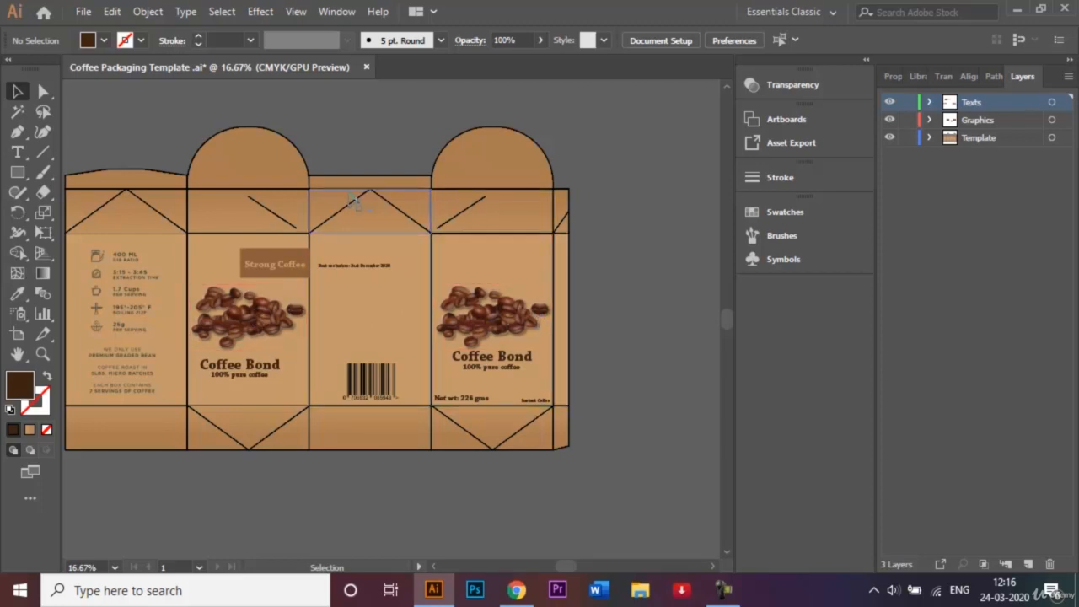
# Select the front panel's background, Strong Coffee label, beans and tagline, undoing an accidental move.
pyautogui.click(217, 257)
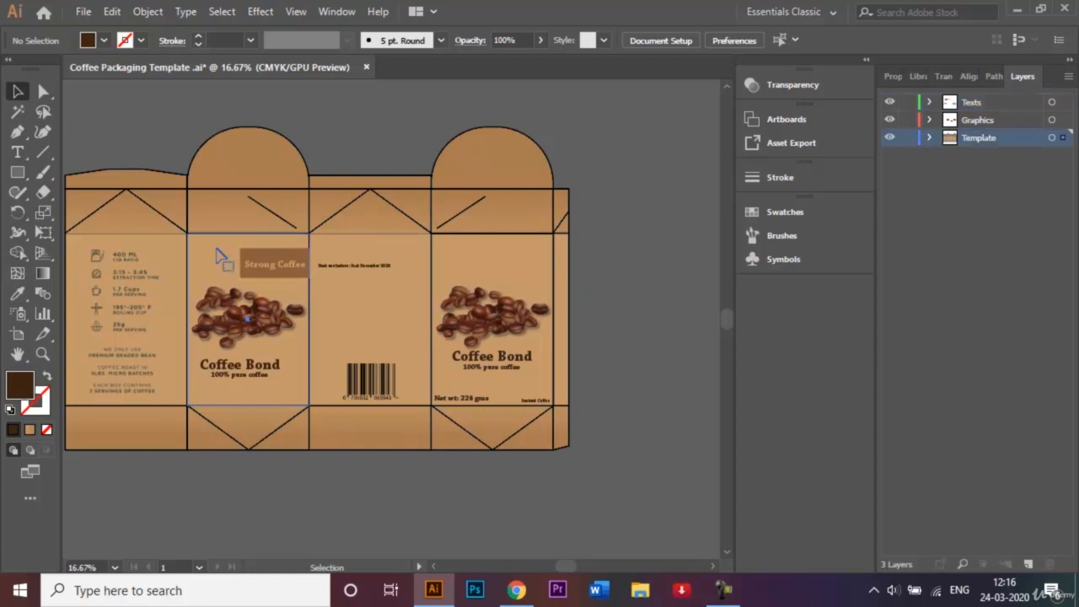
pyautogui.click(280, 268)
pyautogui.click(221, 258)
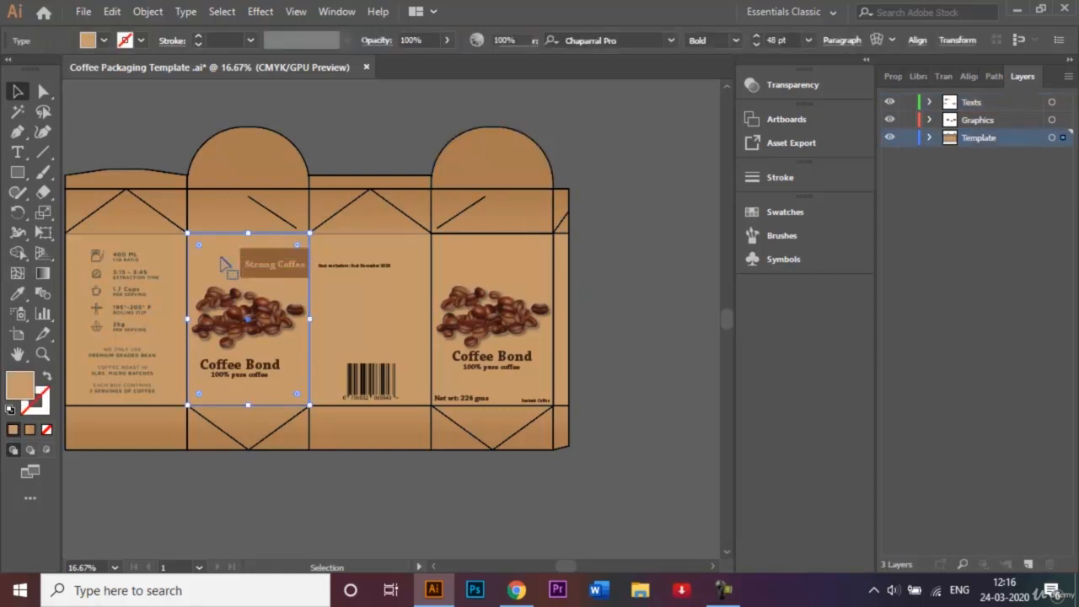
pyautogui.keyDown('shift'); pyautogui.click(270, 267); pyautogui.keyUp('shift')
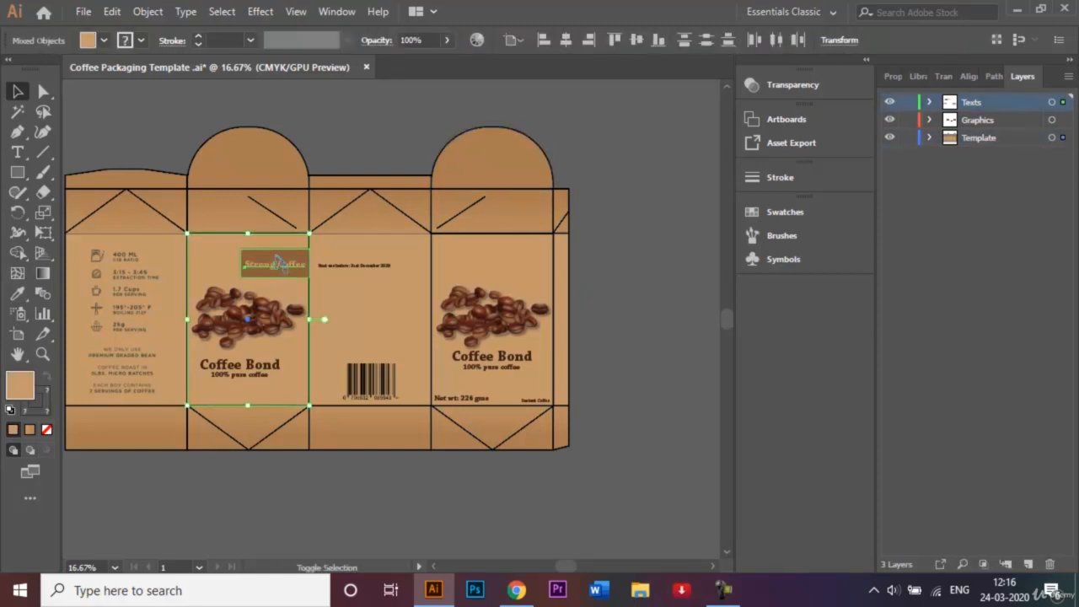
pyautogui.keyDown('shift'); pyautogui.click(247, 318); pyautogui.keyUp('shift')
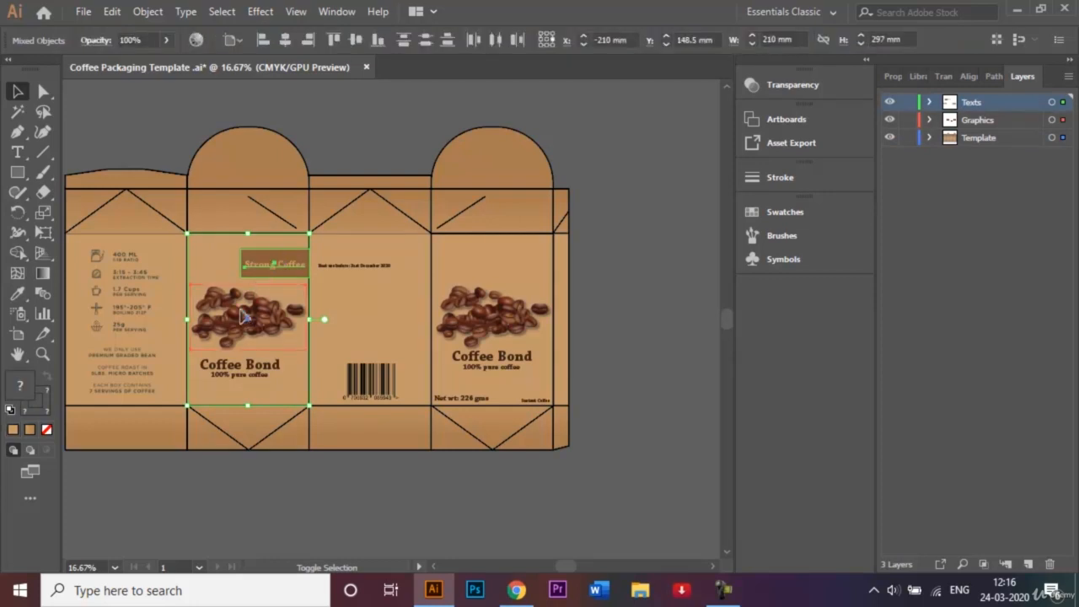
pyautogui.keyDown('shift'); pyautogui.click(251, 386); pyautogui.keyUp('shift')
pyautogui.keyDown('shift'); pyautogui.click(281, 391); pyautogui.keyUp('shift')
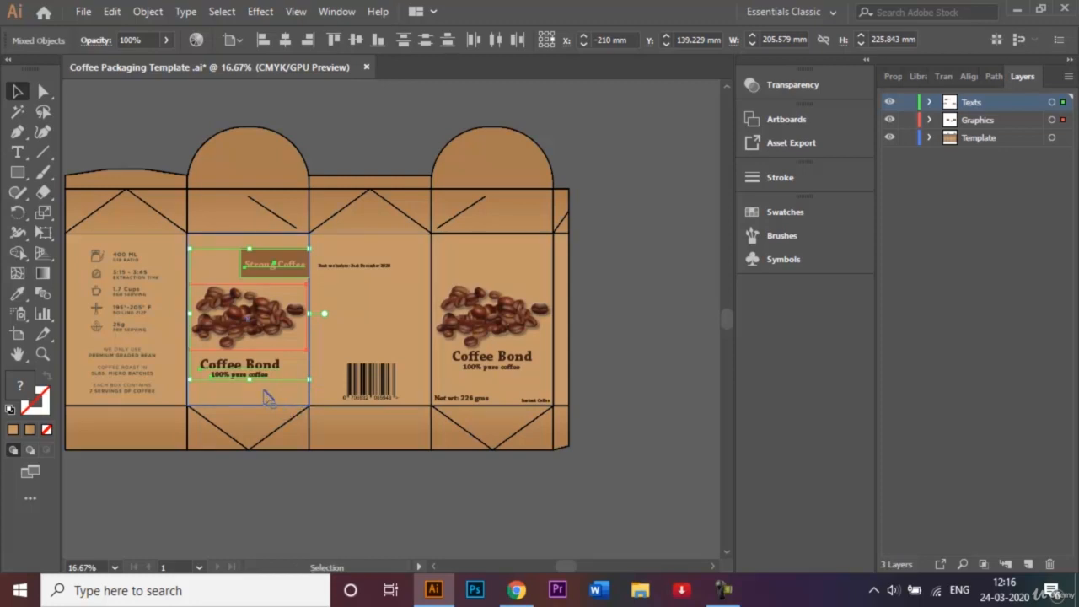
pyautogui.moveTo(264, 397); pyautogui.dragTo(670, 402)
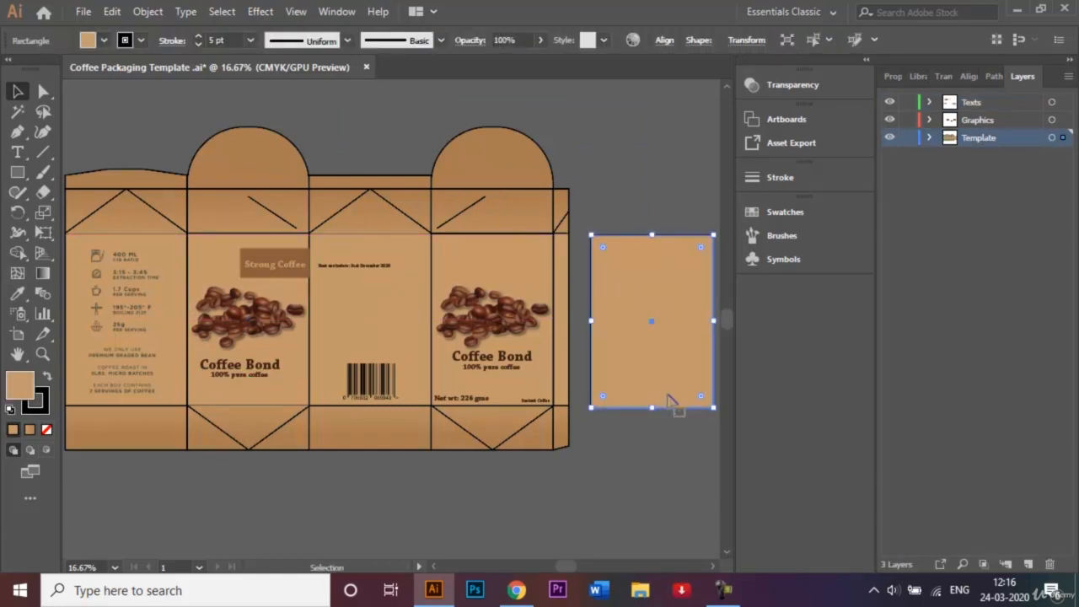
pyautogui.hotkey('ctrl', 'z')
# Copy the full front panel (background, label, beans, headline) to the right of the box layout.
pyautogui.click(207, 253)
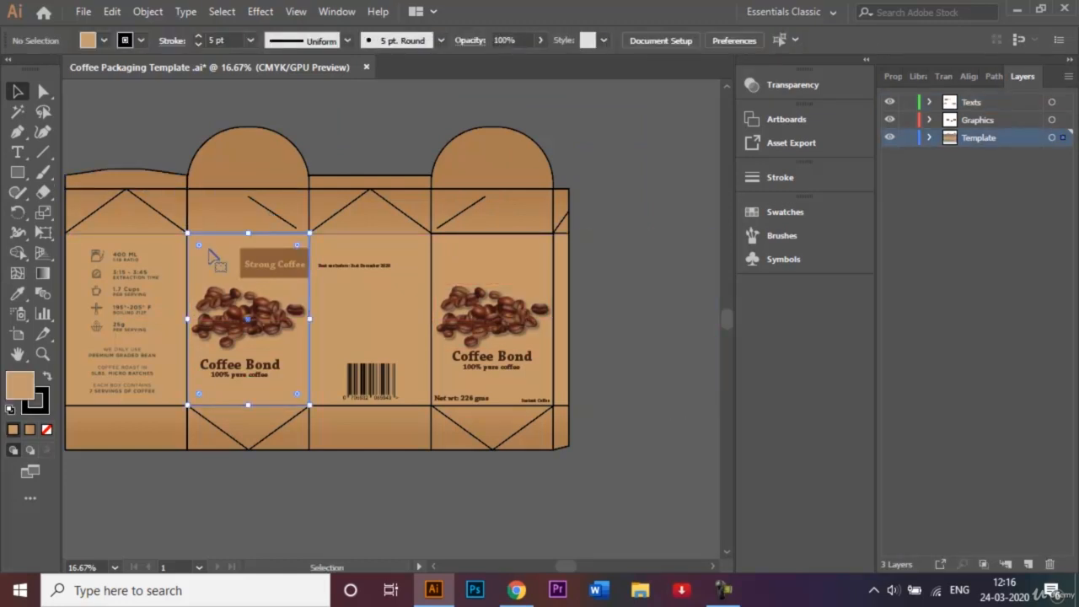
pyautogui.keyDown('shift'); pyautogui.click(282, 264); pyautogui.keyUp('shift')
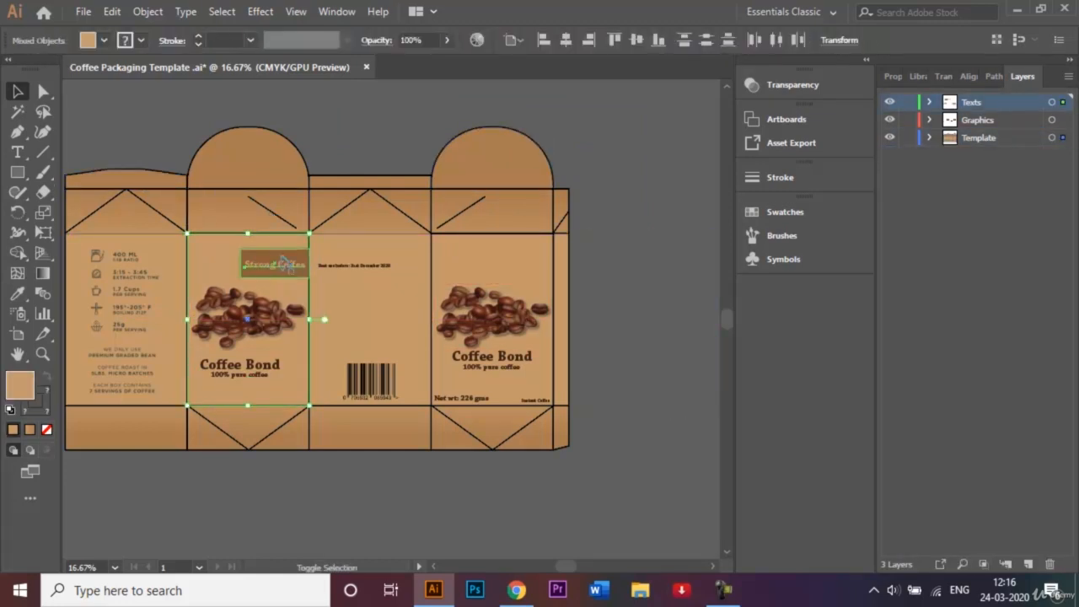
pyautogui.keyDown('shift'); pyautogui.click(239, 312); pyautogui.keyUp('shift')
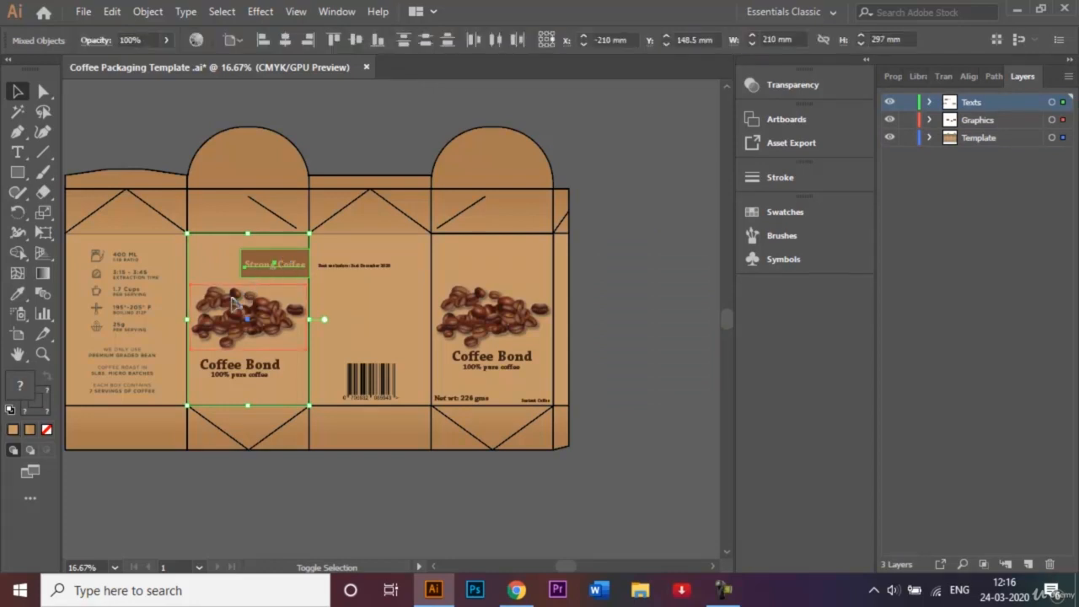
pyautogui.keyDown('shift'); pyautogui.click(252, 364); pyautogui.keyUp('shift')
pyautogui.keyDown('shift'); pyautogui.click(255, 384); pyautogui.keyUp('shift')
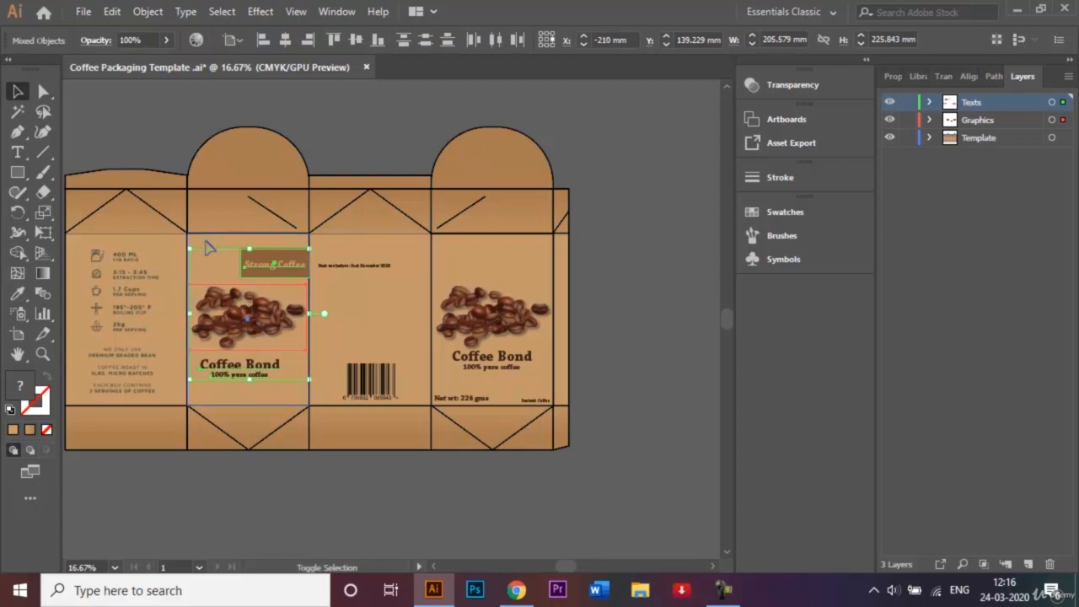
pyautogui.keyDown('shift'); pyautogui.click(209, 248); pyautogui.keyUp('shift')
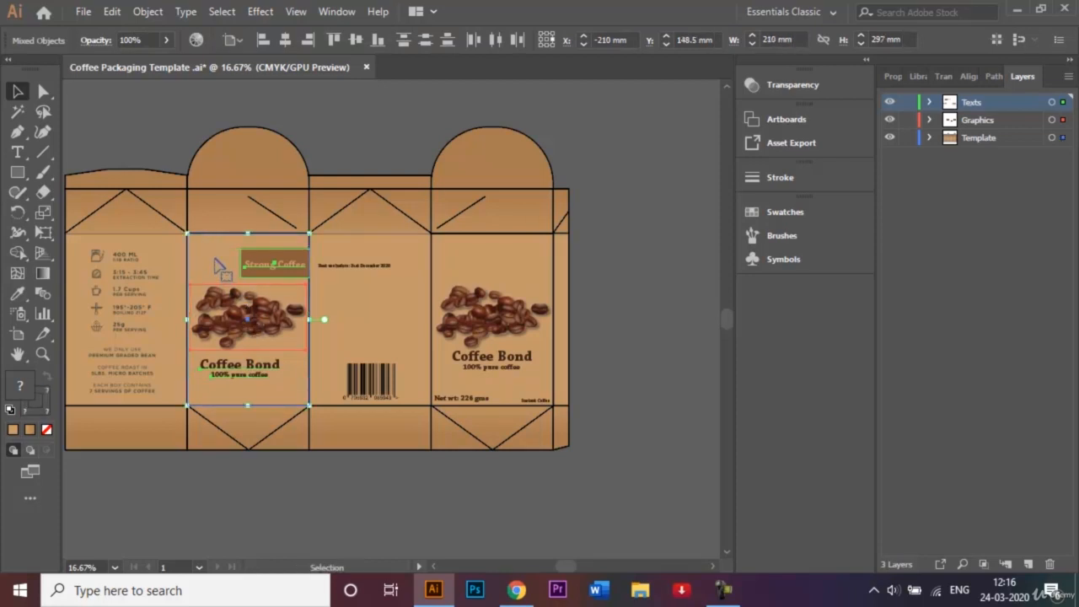
pyautogui.moveTo(217, 266); pyautogui.dragTo(632, 265)
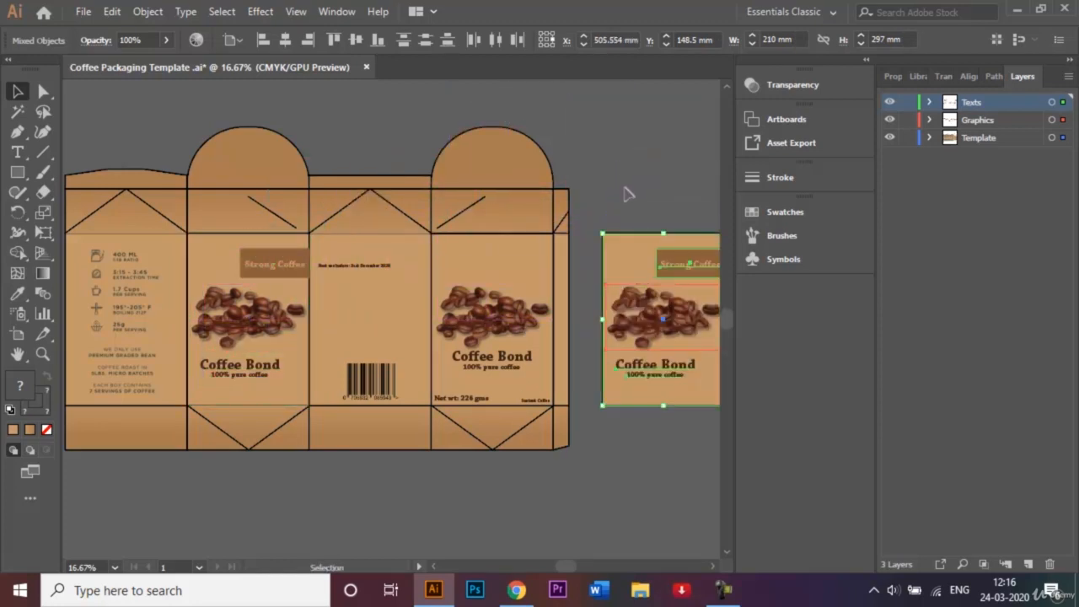
pyautogui.click(625, 194)
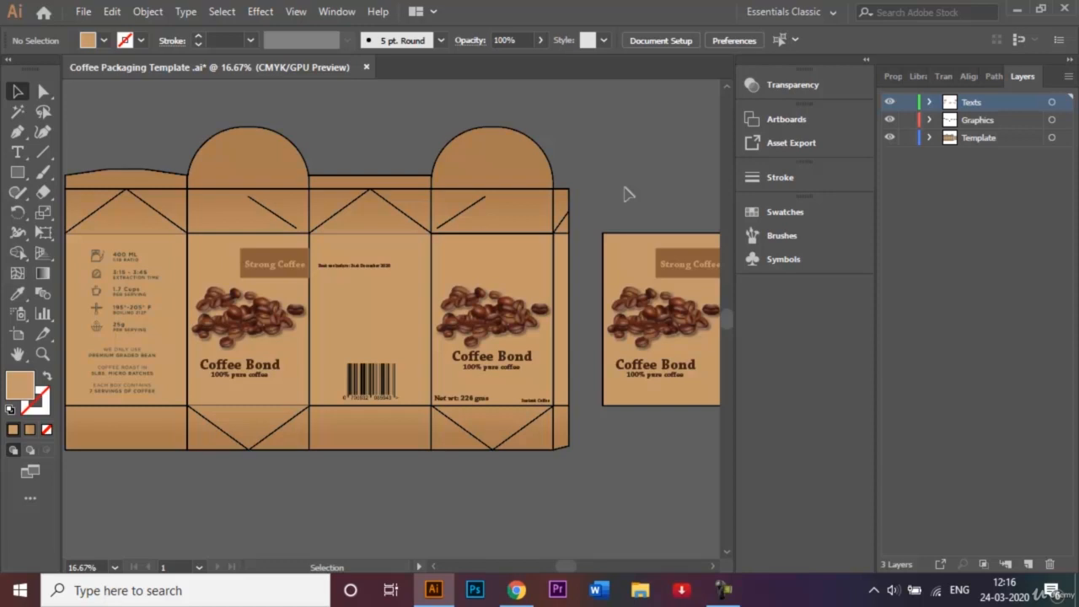
# Place a copy of the side info panel next to the standalone front panel.
pyautogui.rightClick(680, 467)
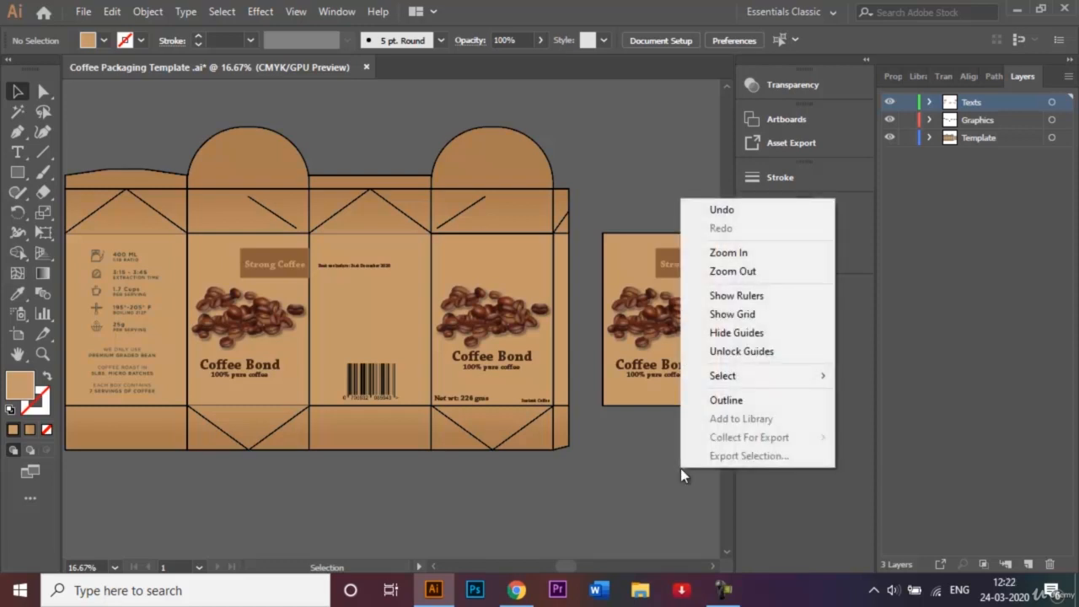
pyautogui.click(646, 487)
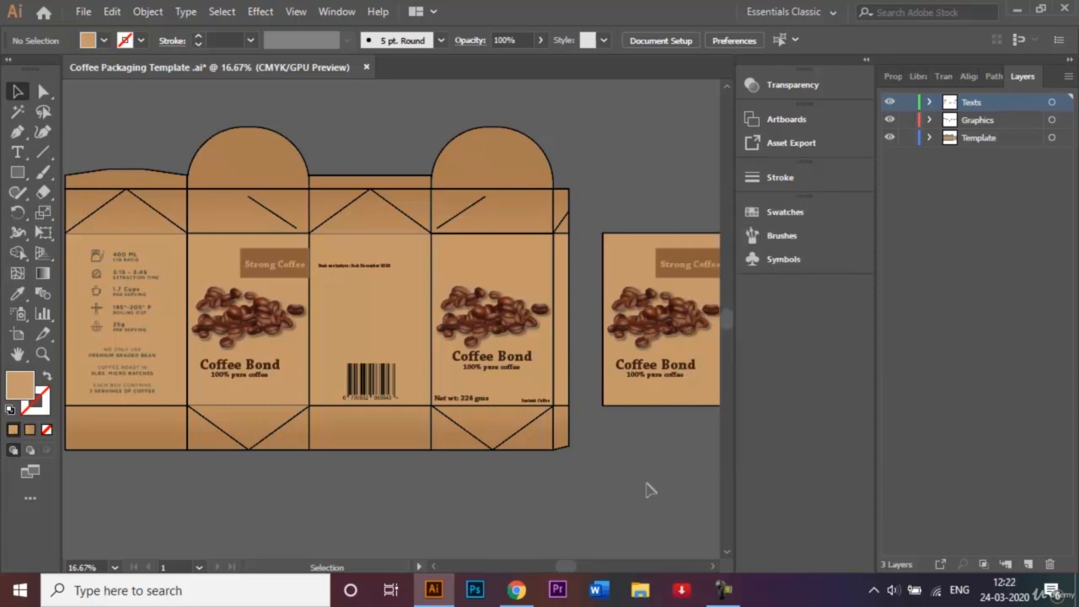
pyautogui.click(713, 567)
pyautogui.click(433, 566)
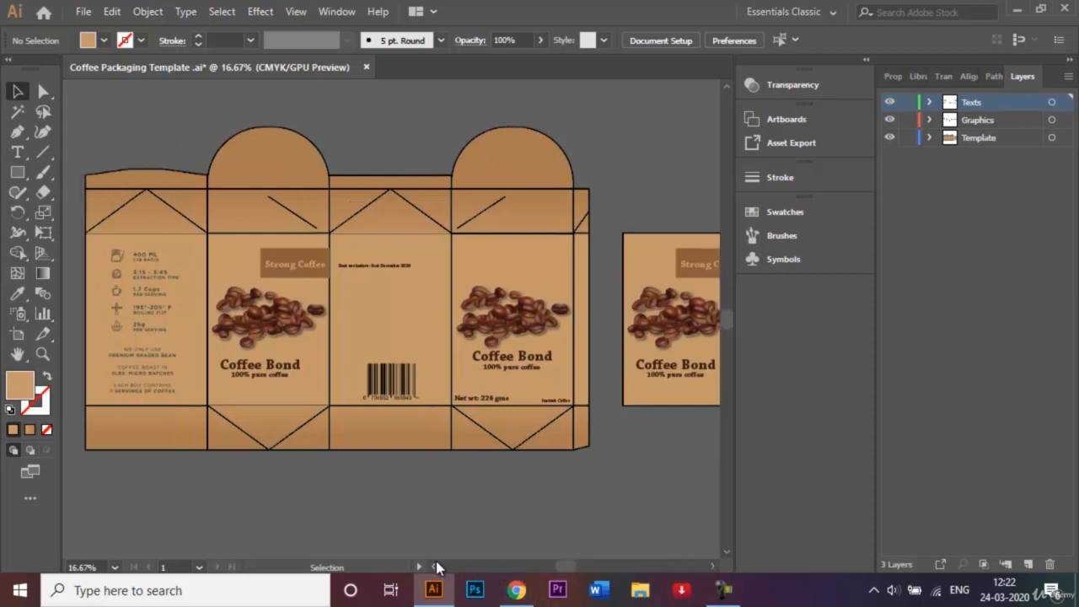
pyautogui.click(262, 245)
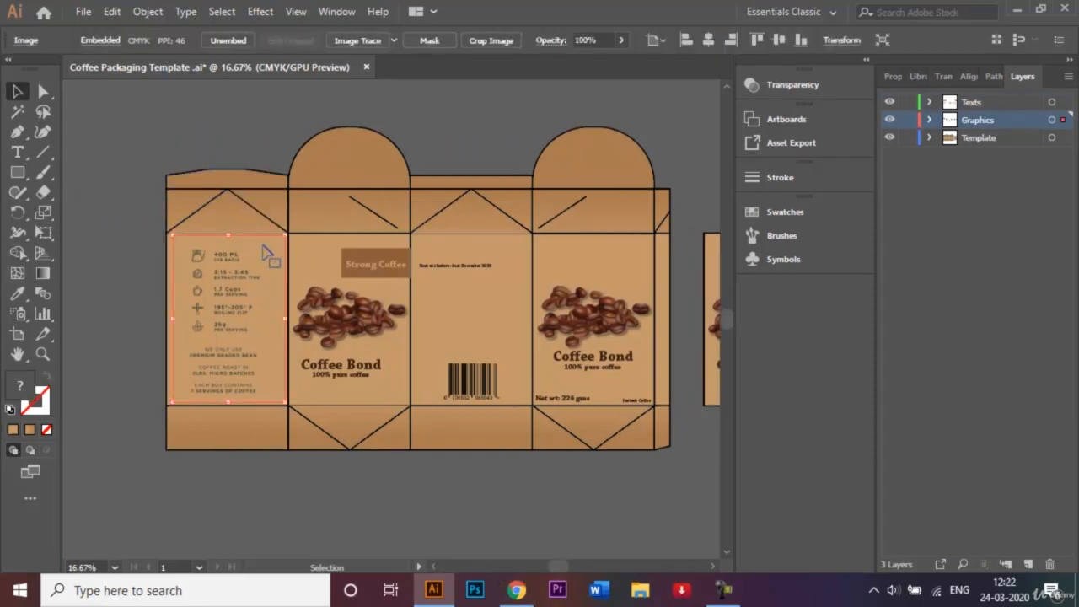
pyautogui.keyDown('shift'); pyautogui.click(171, 254); pyautogui.keyUp('shift')
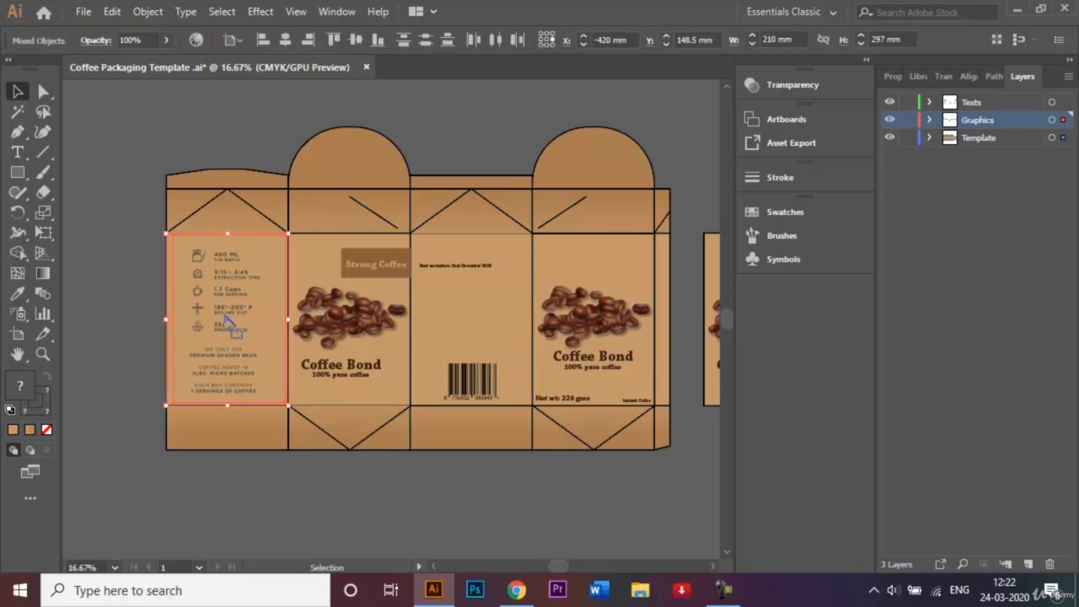
pyautogui.moveTo(230, 325); pyautogui.dragTo(668, 328)
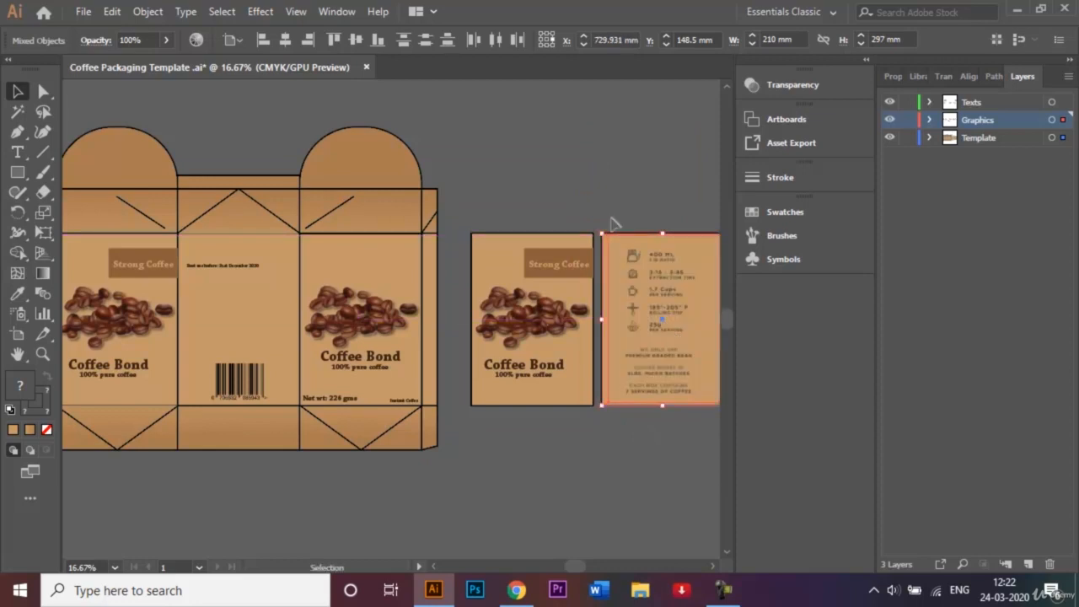
pyautogui.click(590, 193)
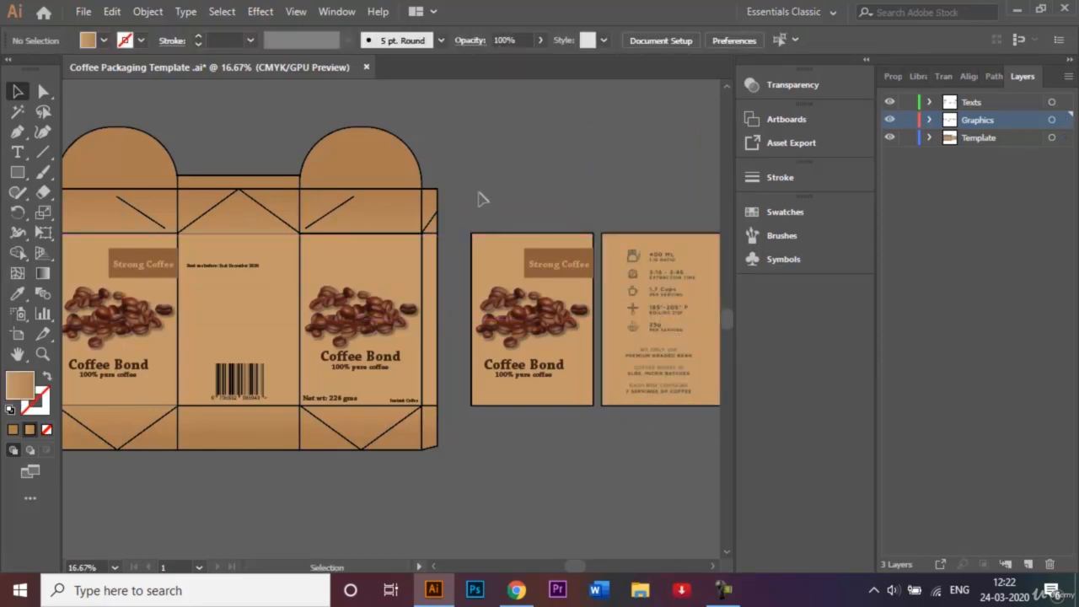
# Duplicate the plain tan front-panel rectangle below the separate panels.
pyautogui.click(373, 247)
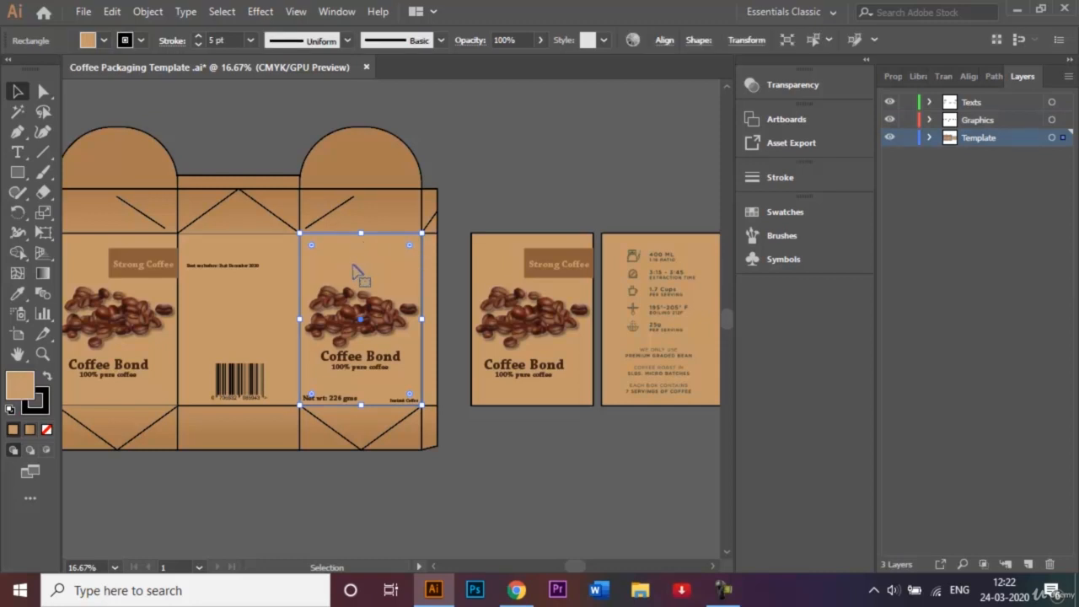
pyautogui.moveTo(355, 272); pyautogui.dragTo(542, 469)
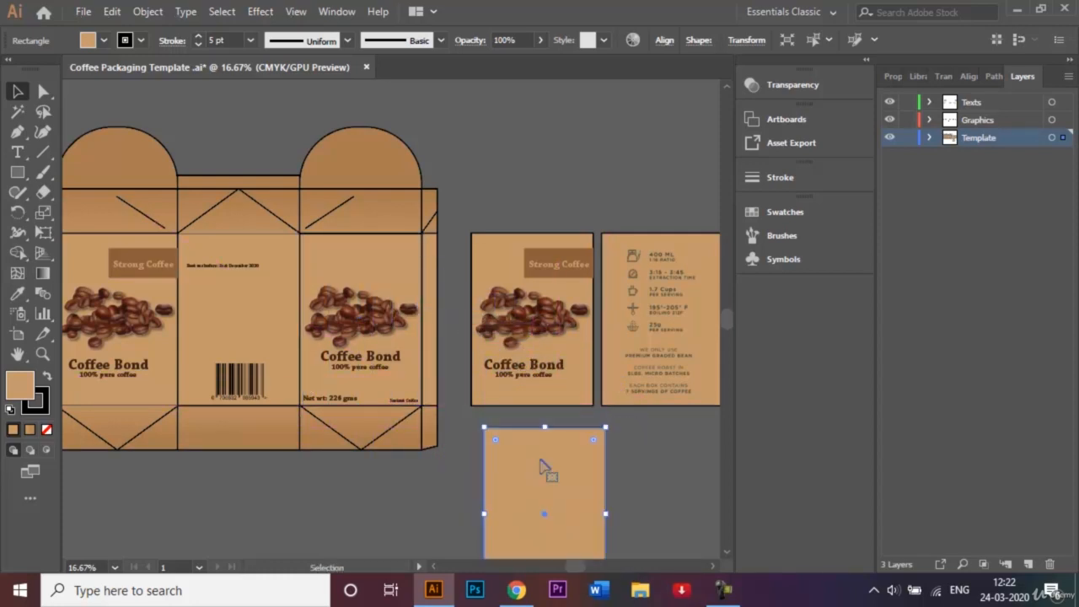
pyautogui.click(633, 463)
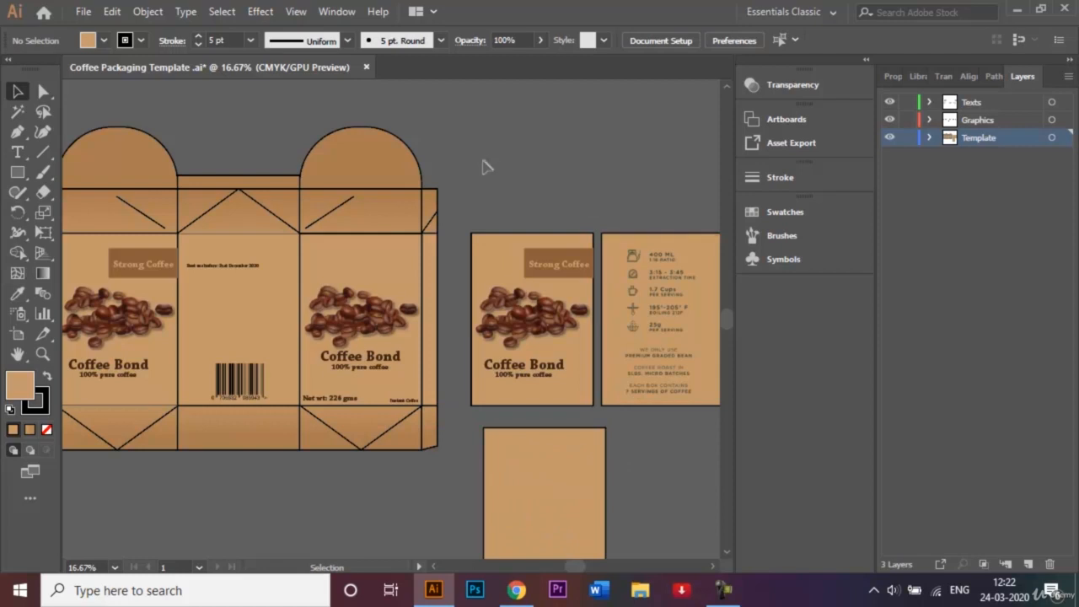
pyautogui.click(579, 410)
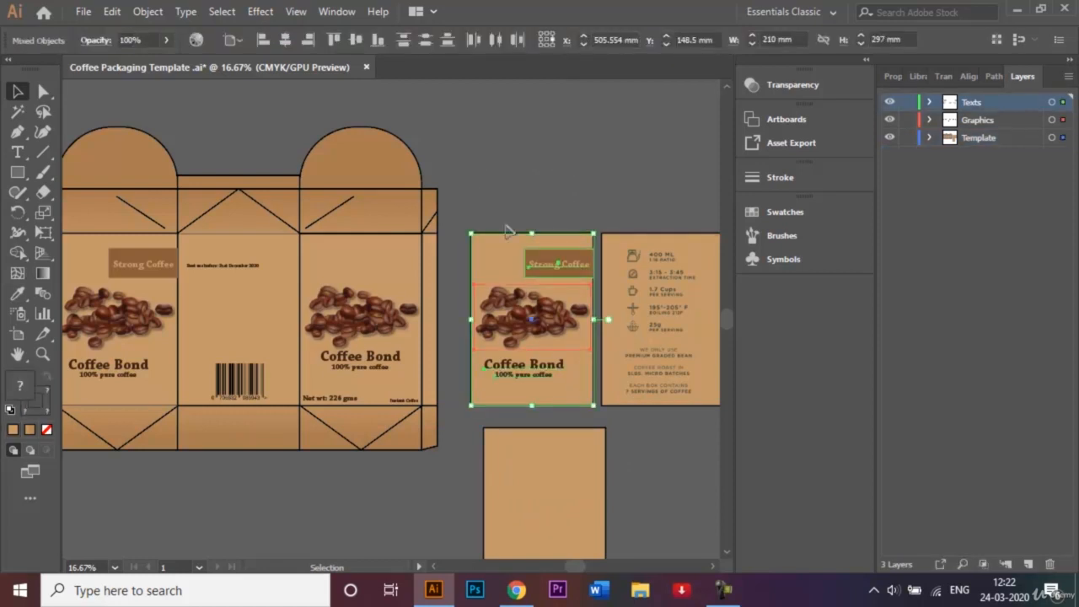
# Group the standalone front panel artwork.
pyautogui.rightClick(509, 251)
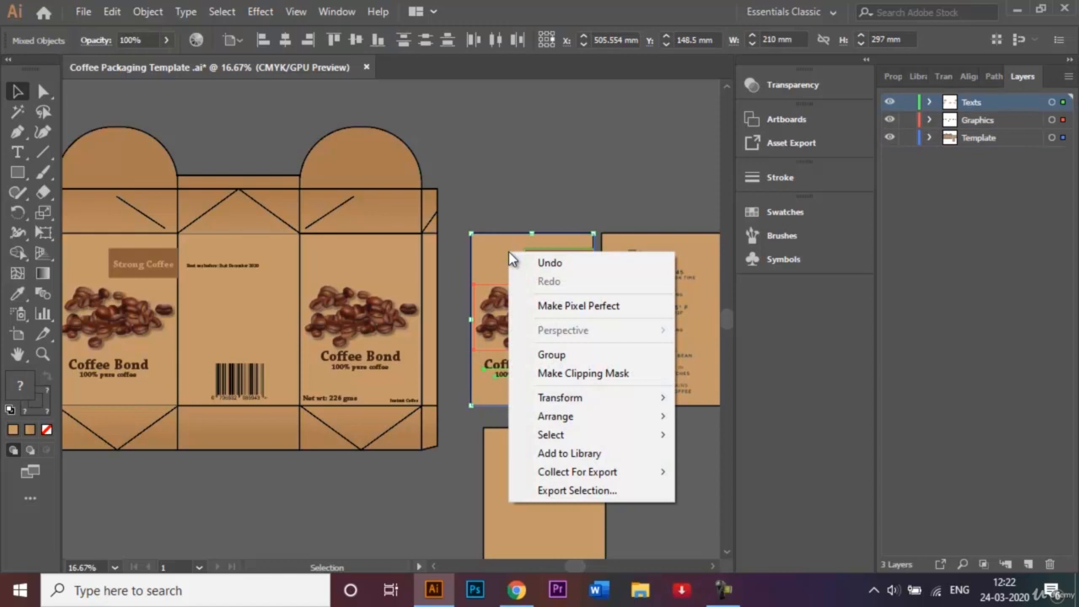
pyautogui.click(569, 357)
pyautogui.click(599, 172)
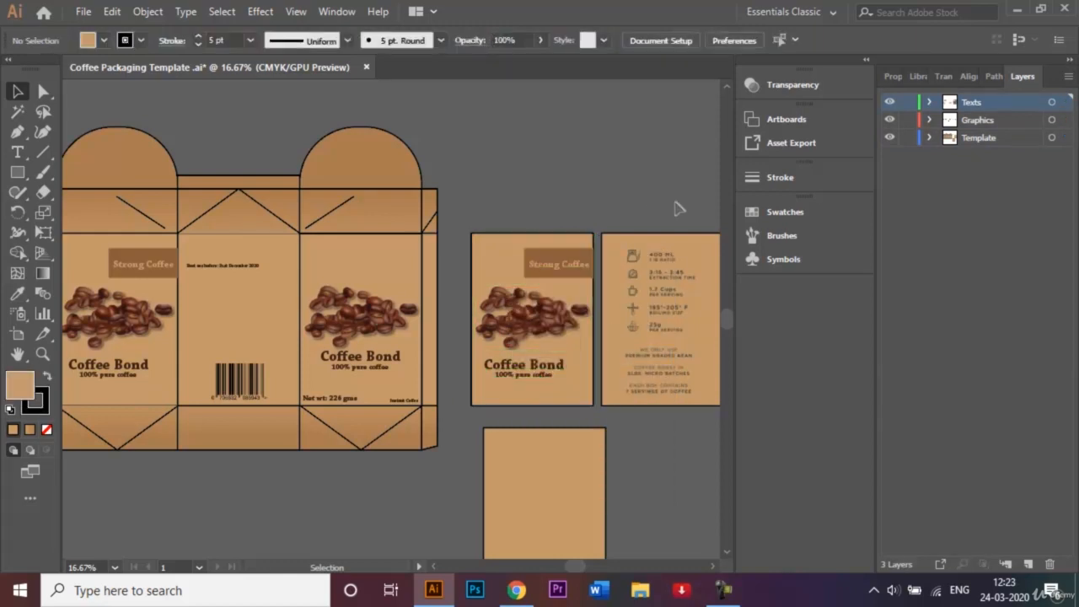
# Save the grouped front panel as a new symbol named 'Front side'.
pyautogui.click(783, 260)
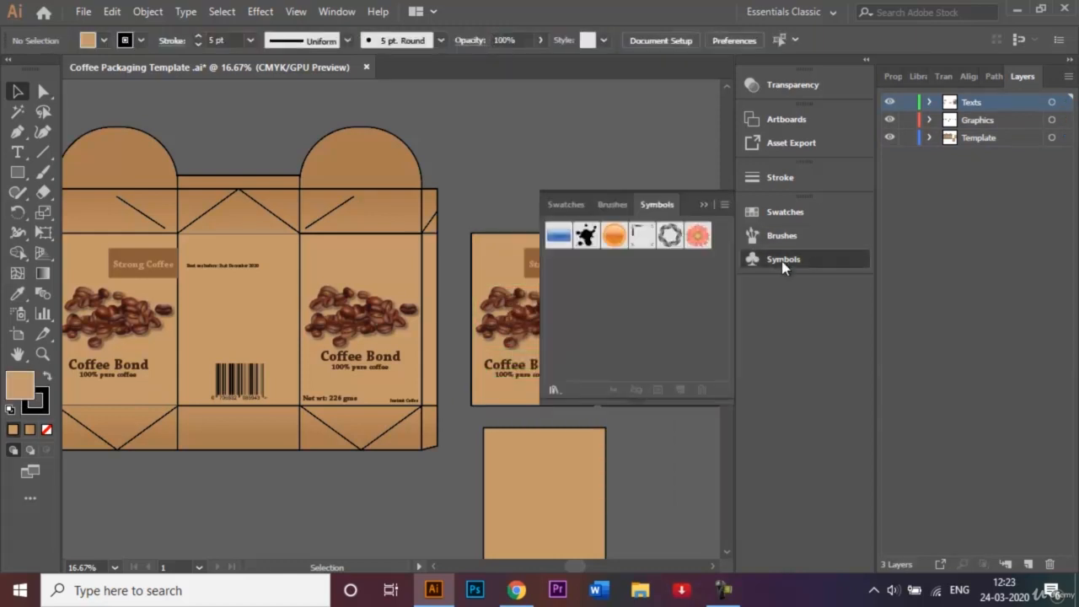
pyautogui.moveTo(487, 264); pyautogui.dragTo(629, 273)
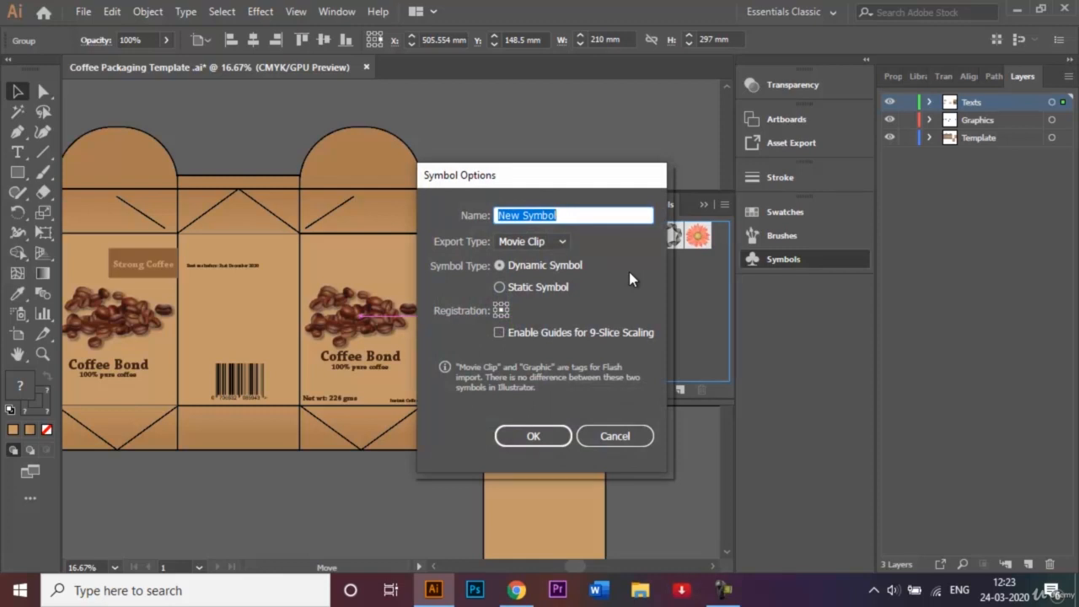
pyautogui.press('BackSpace')
pyautogui.write('F')
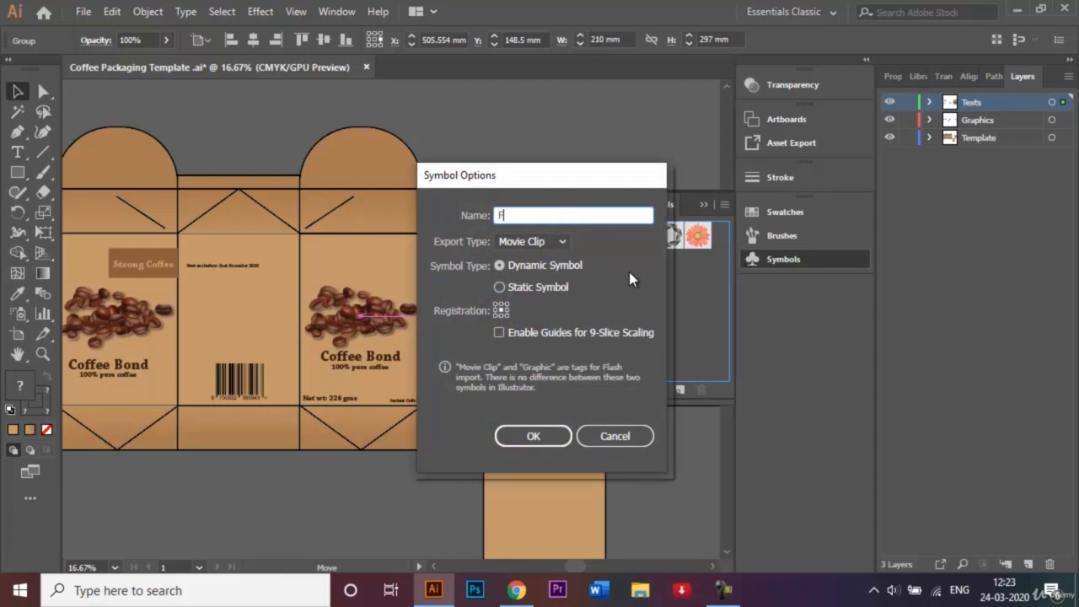
pyautogui.write('ront side')
pyautogui.click(557, 435)
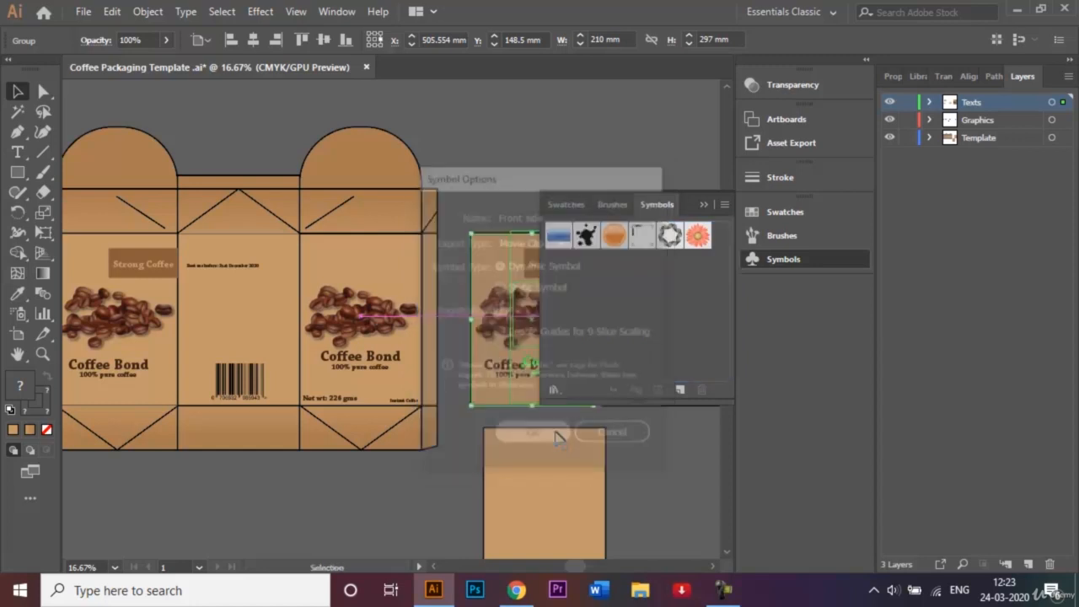
pyautogui.click(704, 205)
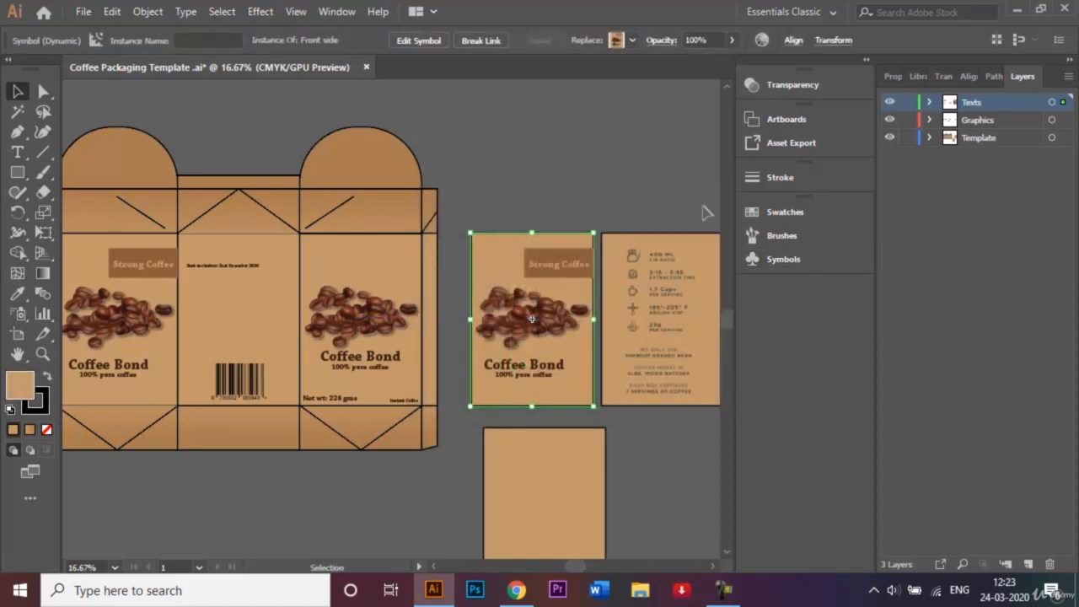
pyautogui.click(644, 174)
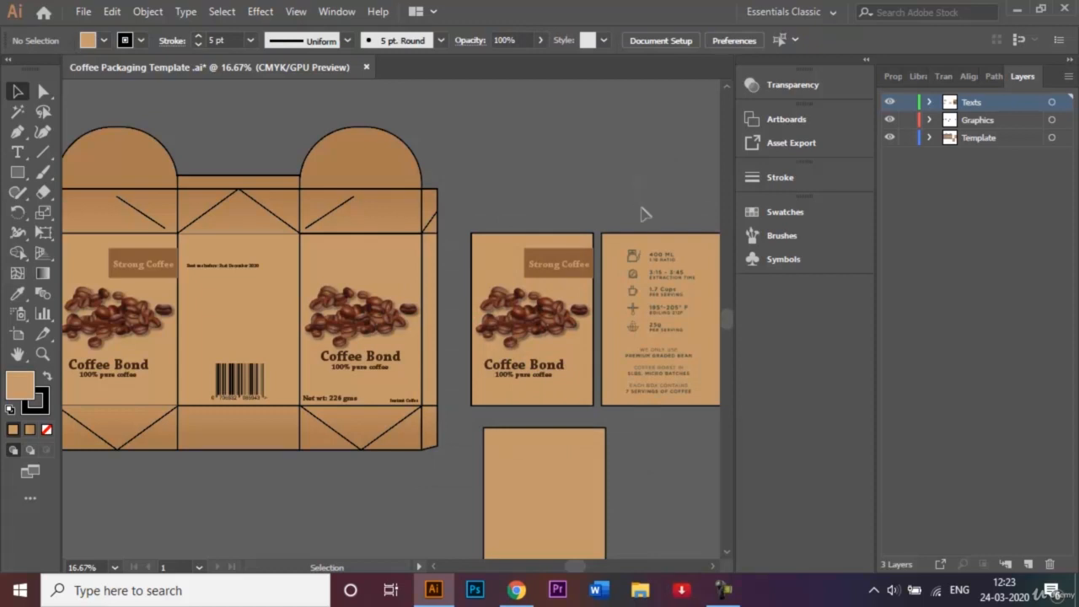
pyautogui.click(667, 374)
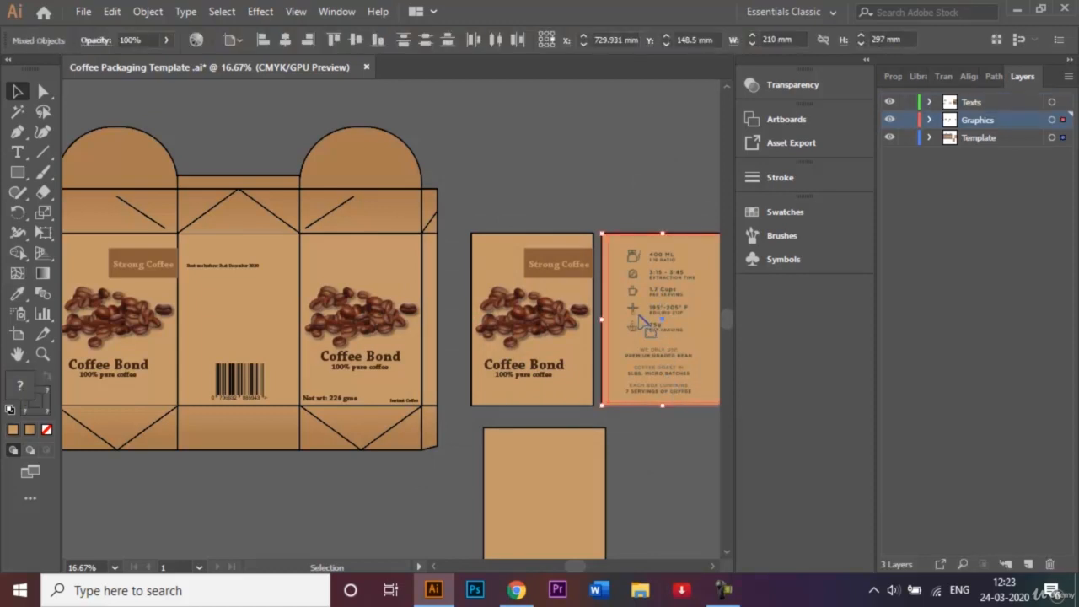
# Group the back panel artwork and move it above the front panel.
pyautogui.rightClick(640, 315)
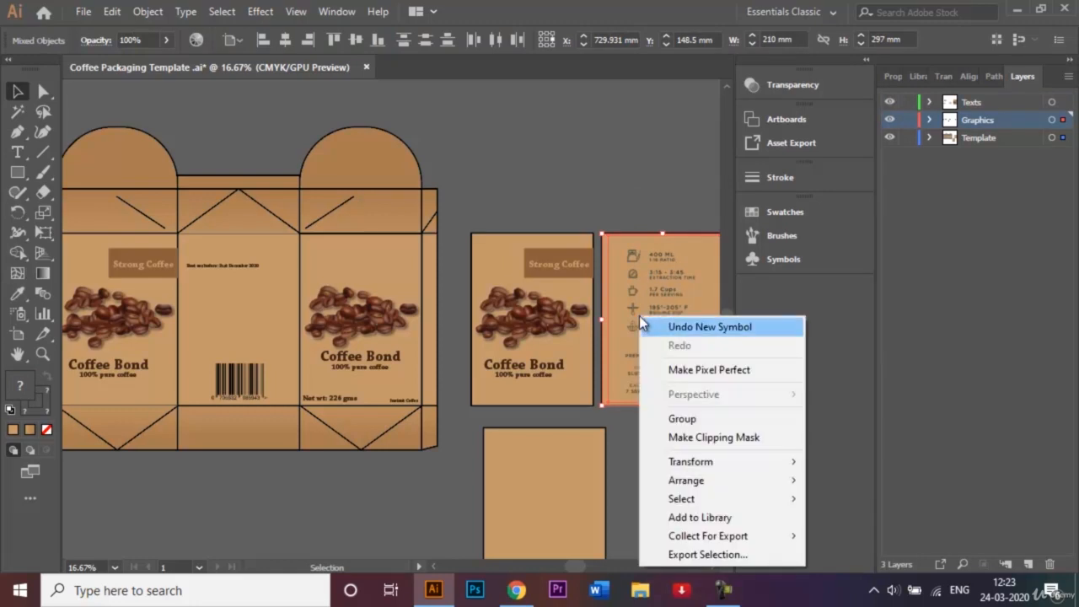
pyautogui.click(704, 419)
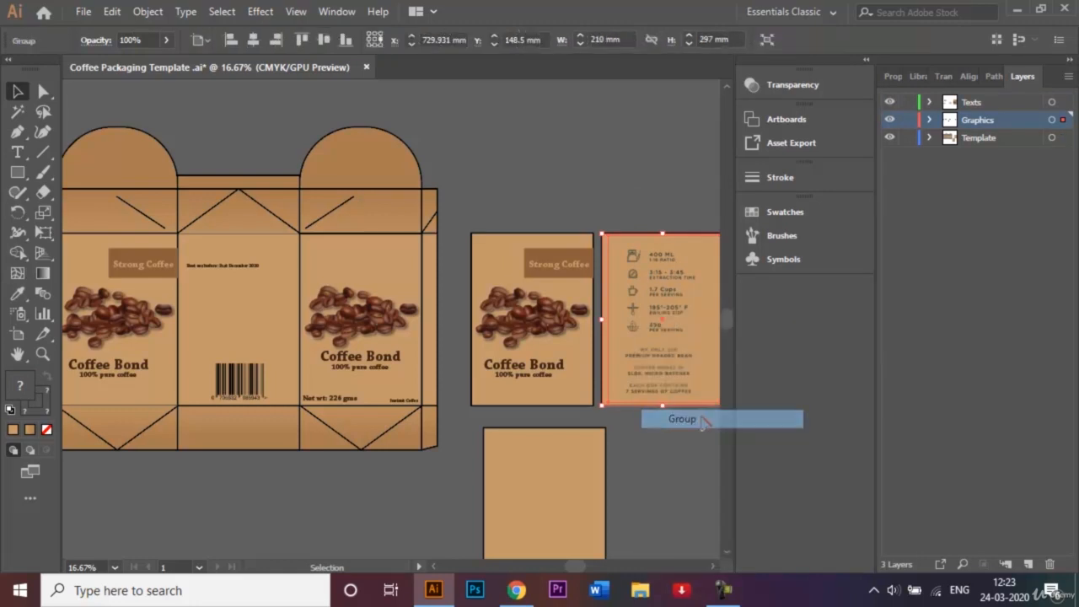
pyautogui.click(790, 260)
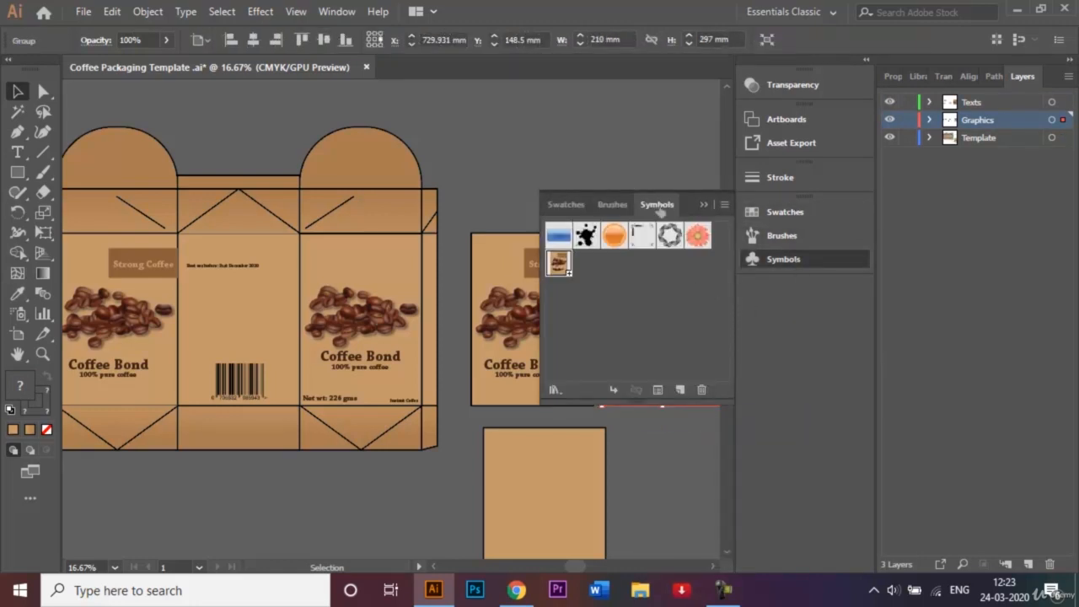
pyautogui.click(705, 207)
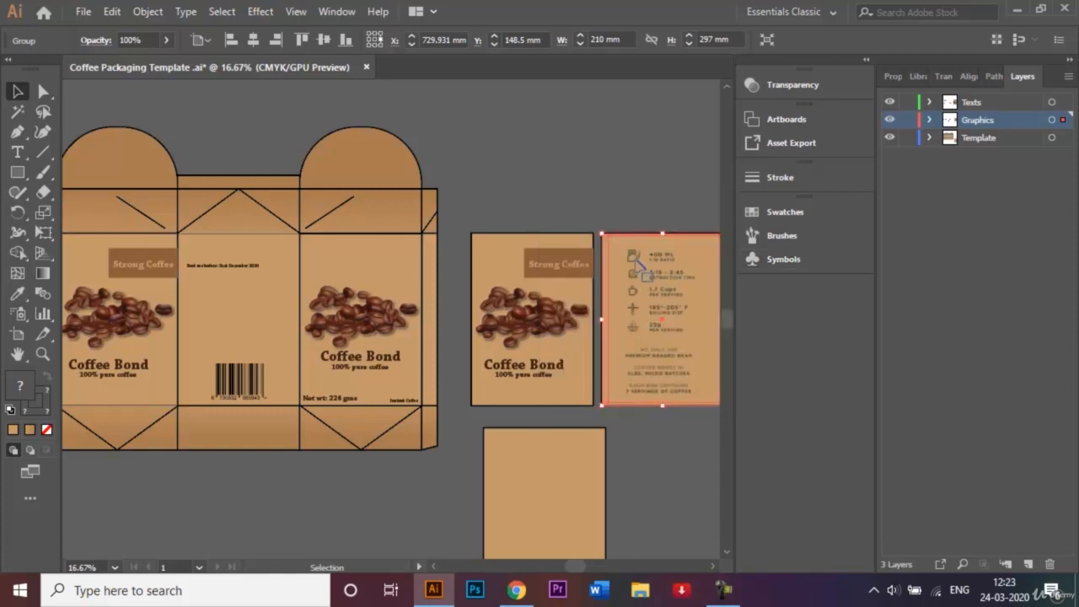
pyautogui.moveTo(644, 270); pyautogui.dragTo(613, 296)
# Add the back panel group to Symbols, naming it 'Side View Symbol'.
pyautogui.click(783, 260)
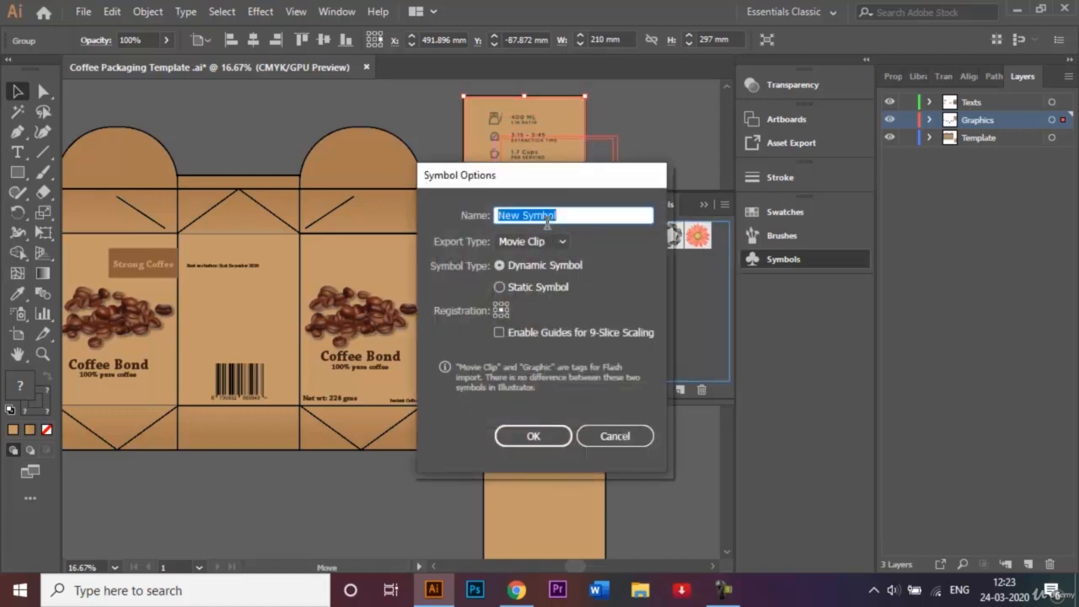
pyautogui.click(520, 217)
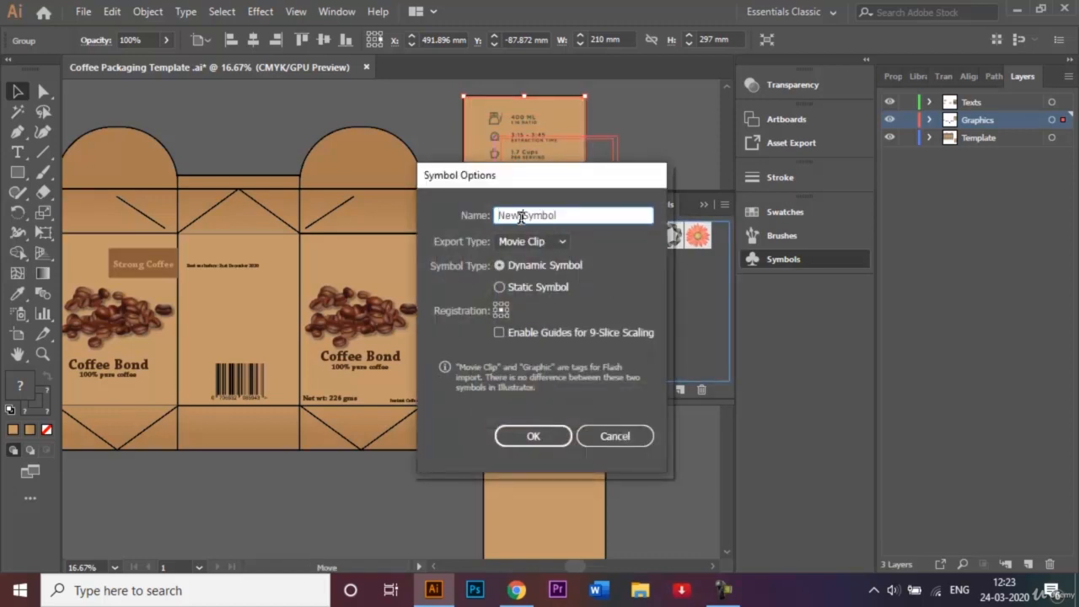
pyautogui.press('BackSpace')
pyautogui.press('BackSpace')
pyautogui.press('BackSpace')
pyautogui.write('Side View')
pyautogui.press('Return')
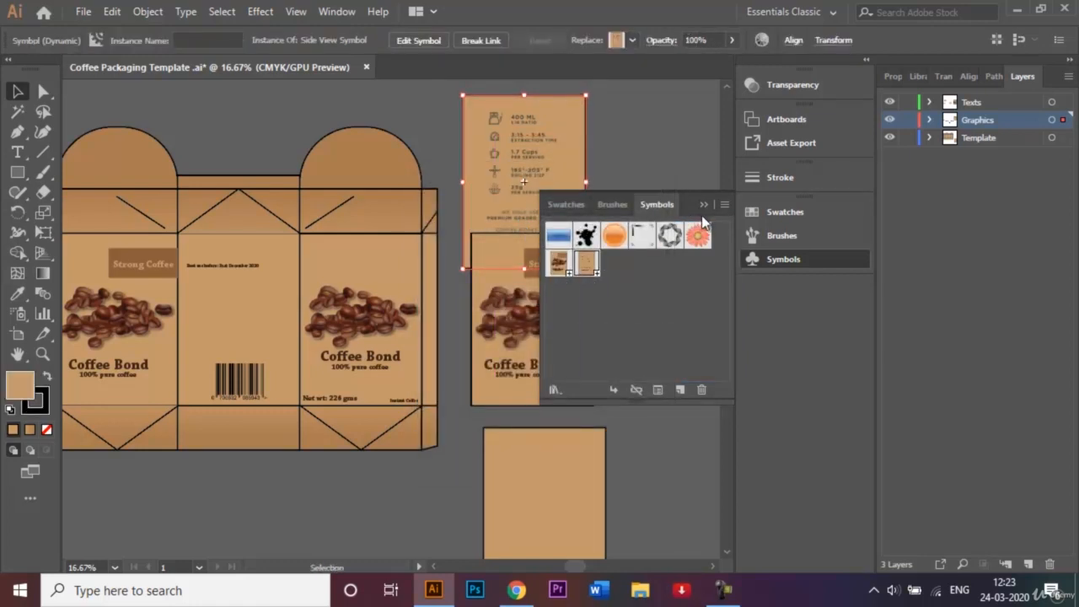
pyautogui.click(703, 206)
pyautogui.click(650, 195)
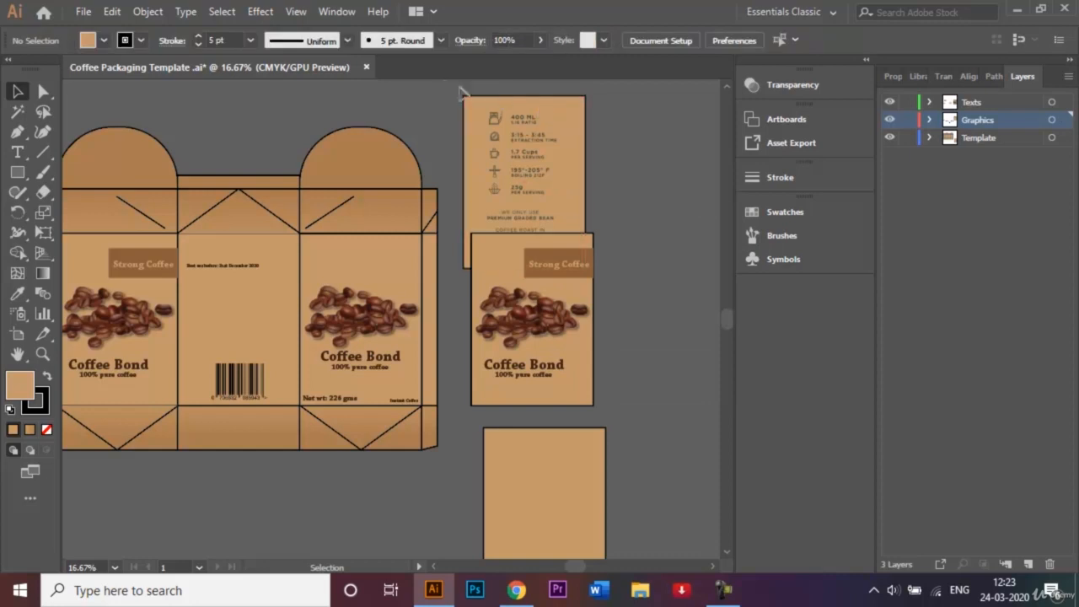
# Delete the placed panel instances and all of the box layout artwork.
pyautogui.click(590, 354)
pyautogui.press('Delete')
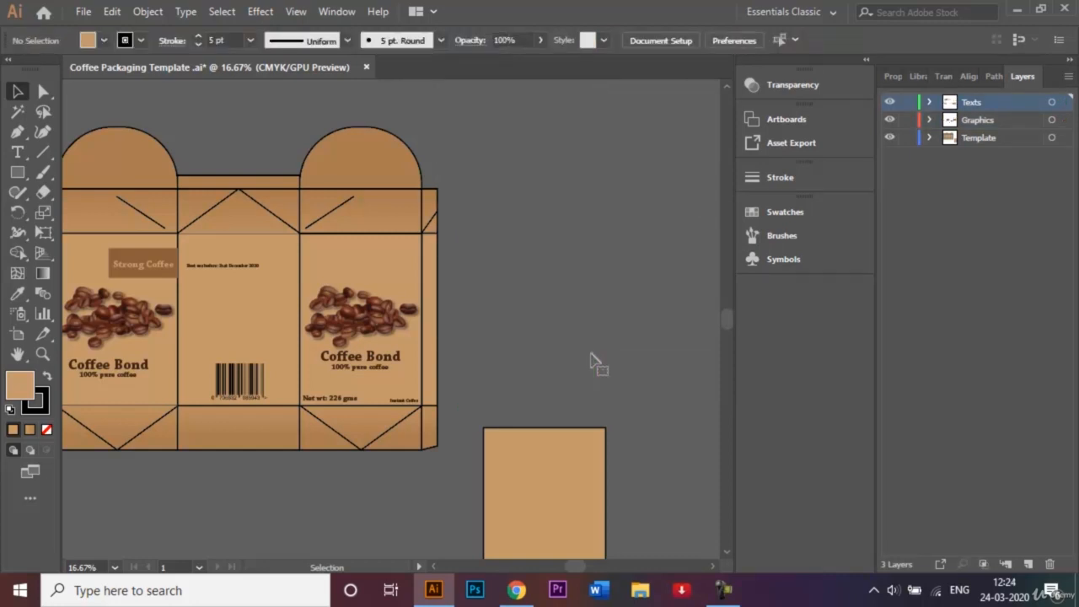
pyautogui.hotkey('ctrl', '-')
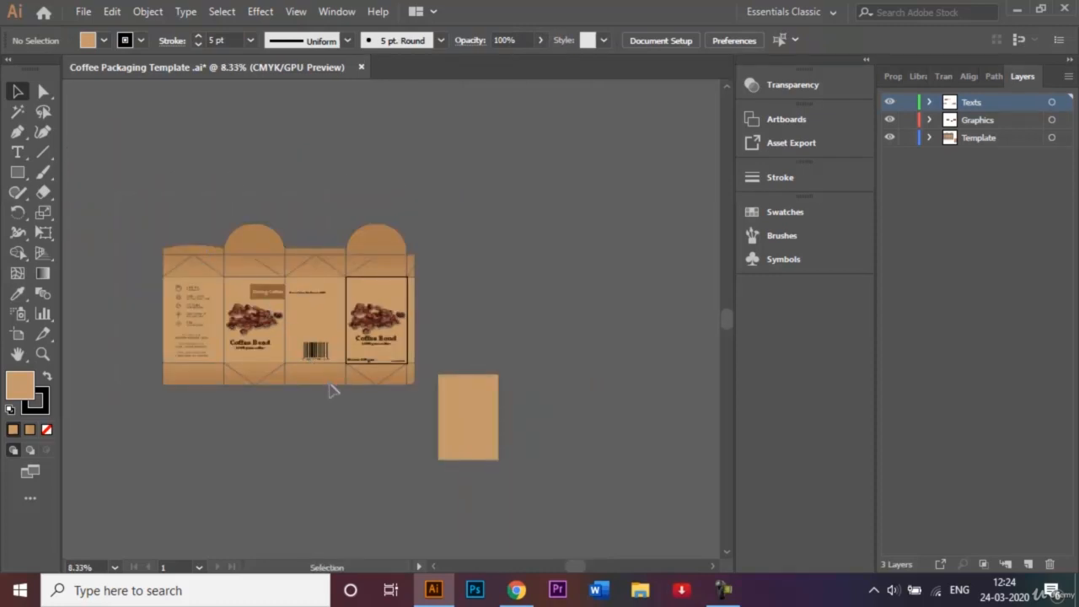
pyautogui.hotkey('ctrl', 'a')
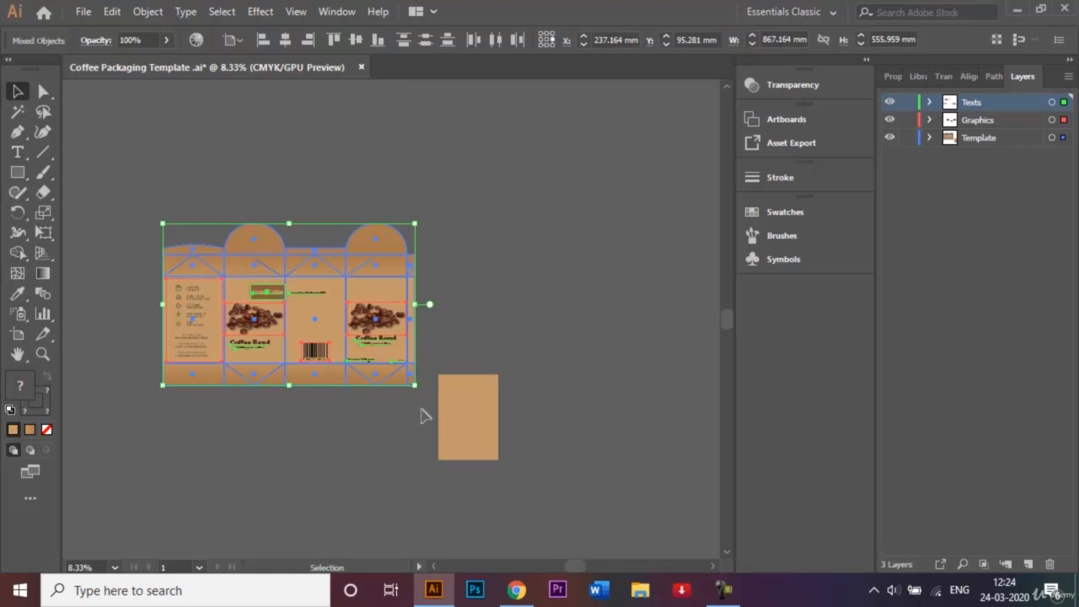
pyautogui.press('Delete')
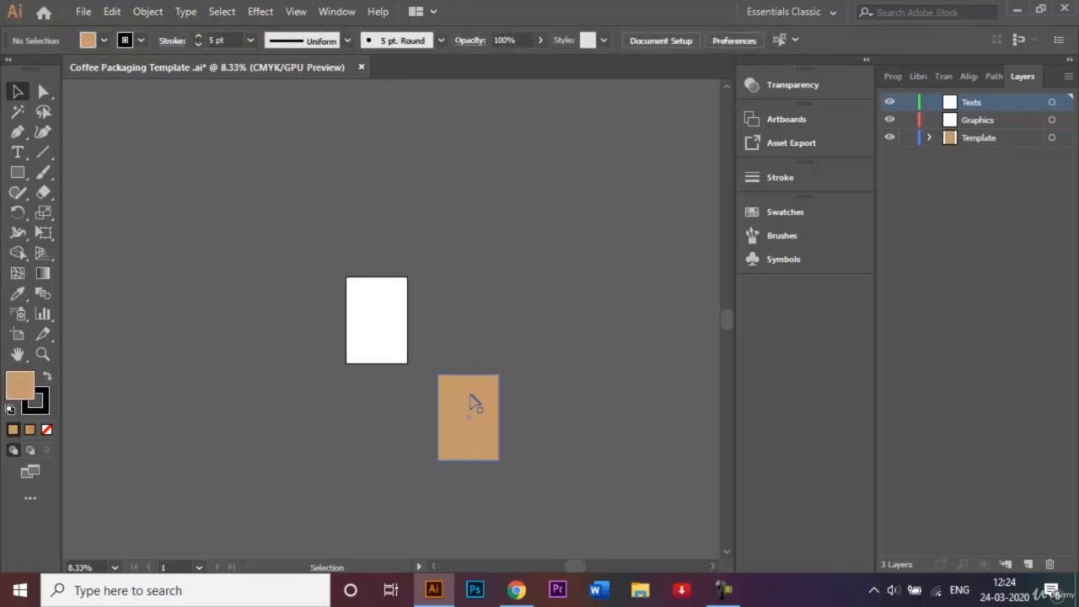
# Move the tan rectangle up beside the white artboard.
pyautogui.hotkey('ctrl', '+')
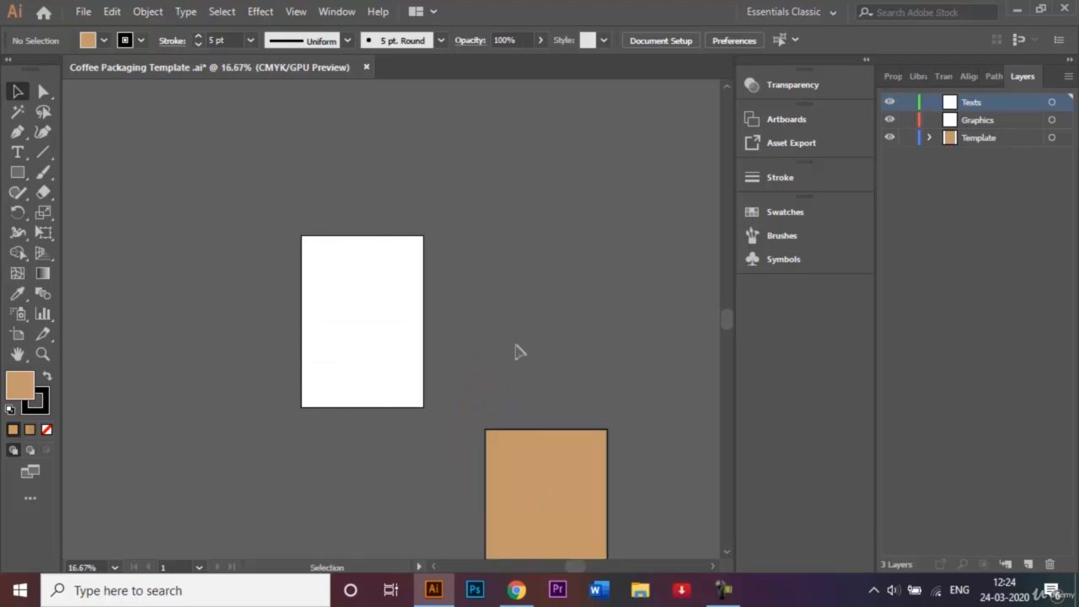
pyautogui.click(560, 444)
pyautogui.moveTo(555, 477); pyautogui.dragTo(545, 266)
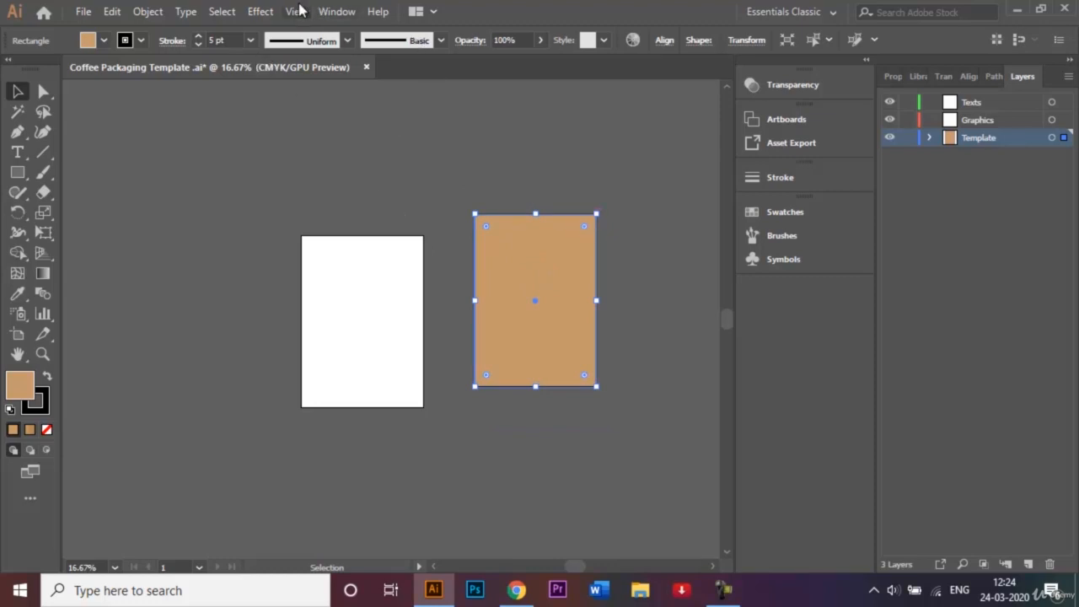
pyautogui.click(260, 11)
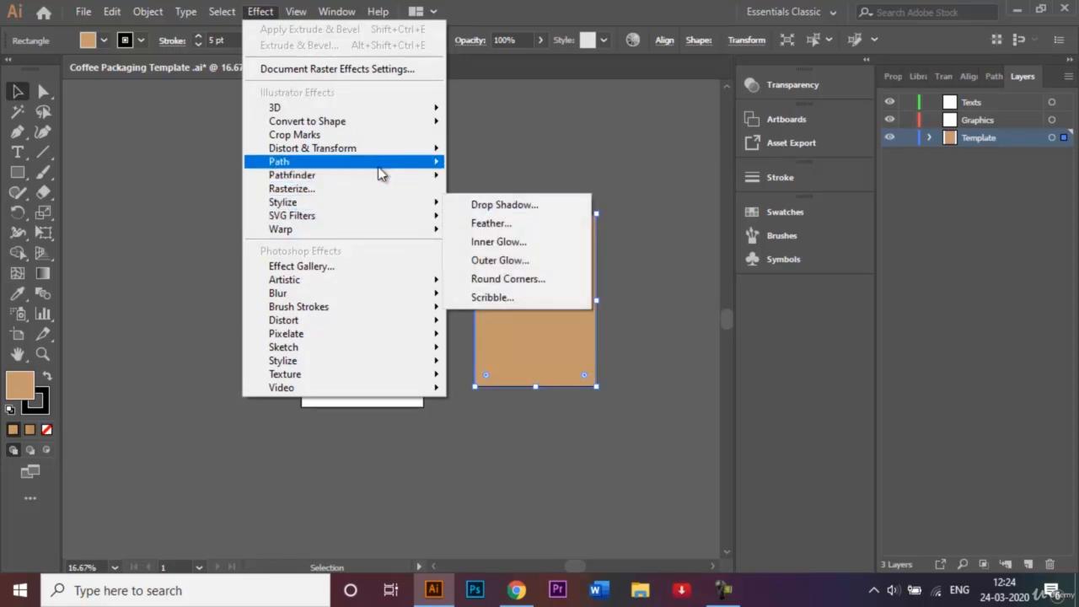
pyautogui.moveTo(352, 111)
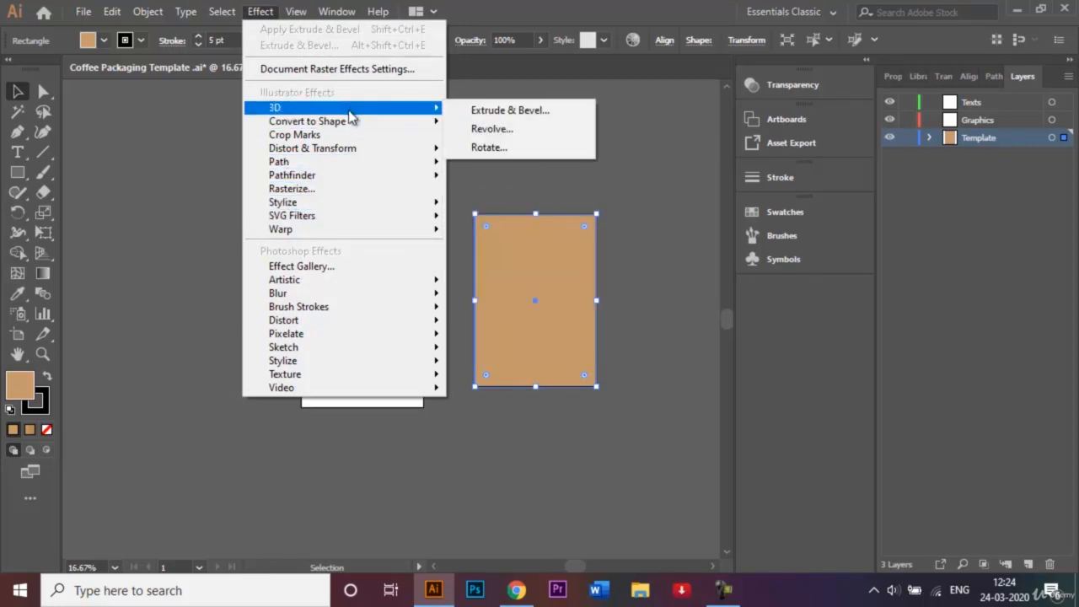
pyautogui.click(506, 116)
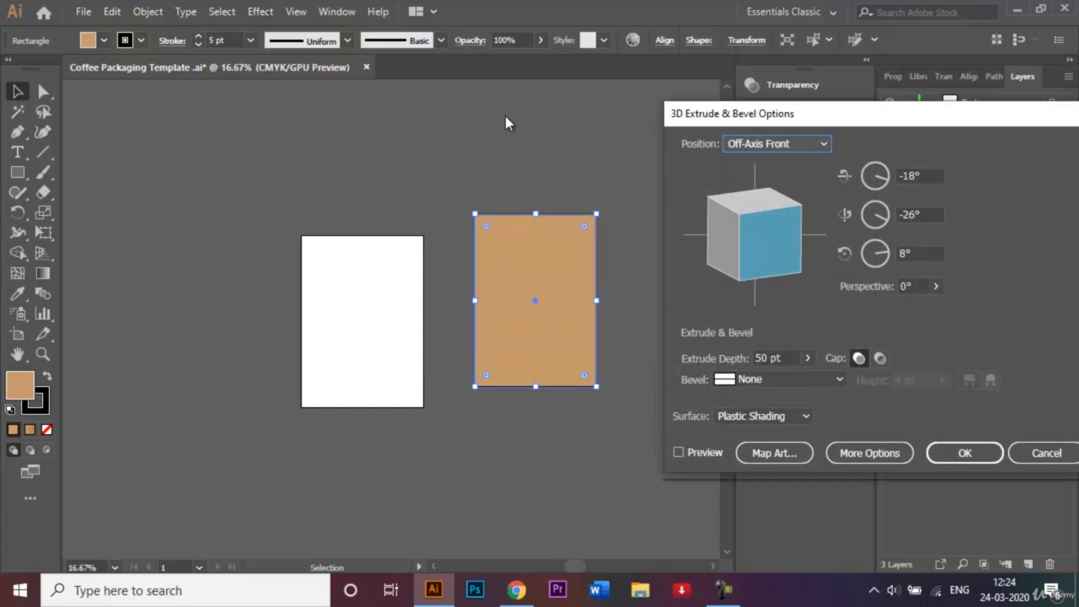
pyautogui.click(760, 248)
pyautogui.moveTo(760, 249); pyautogui.dragTo(775, 242)
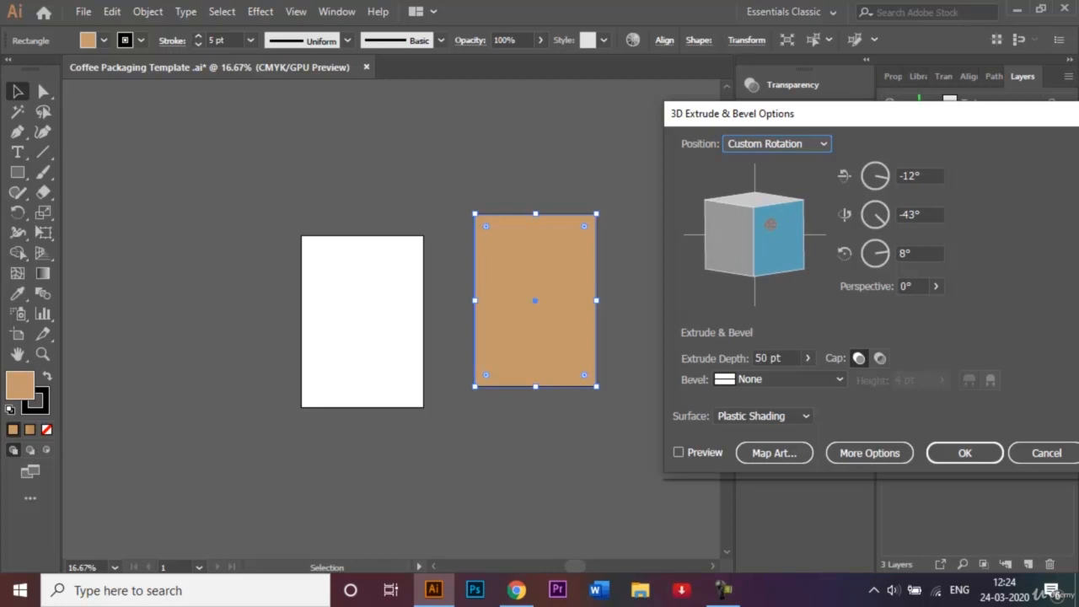
pyautogui.click(764, 357)
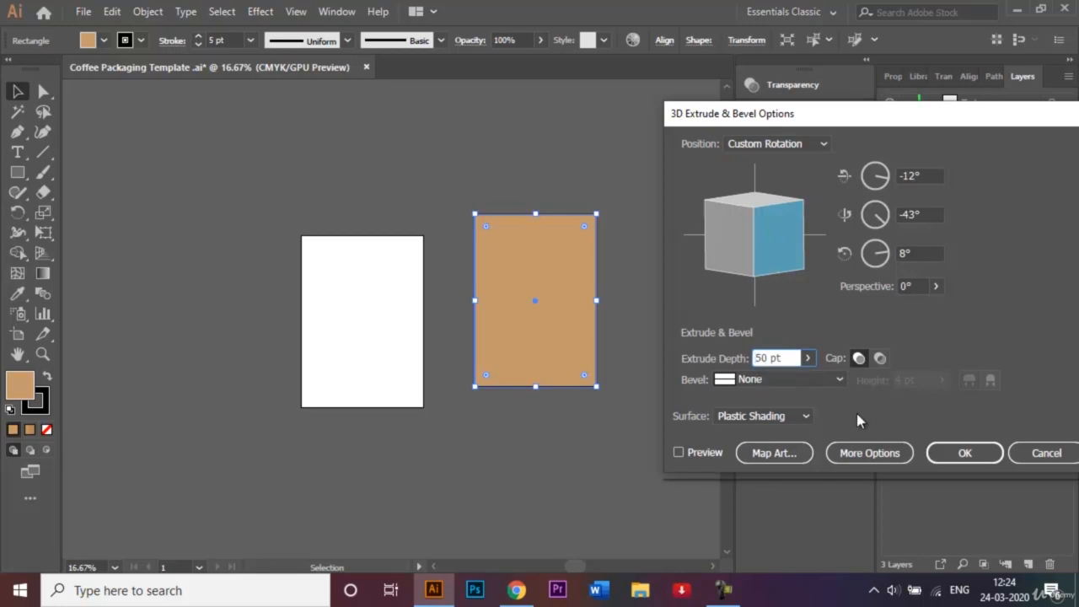
pyautogui.write('7')
pyautogui.click(679, 452)
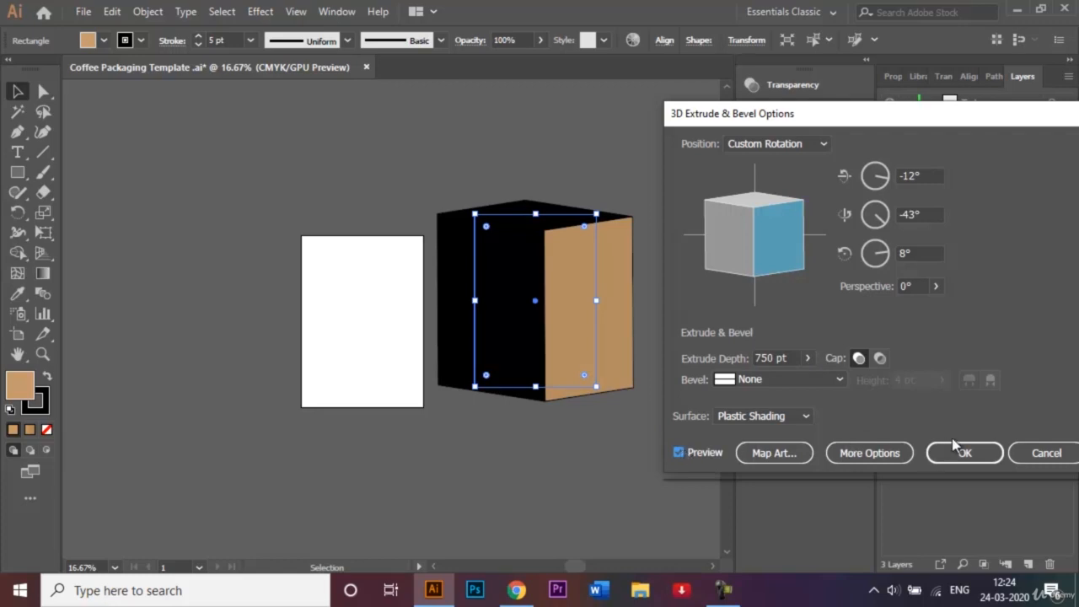
pyautogui.click(1045, 452)
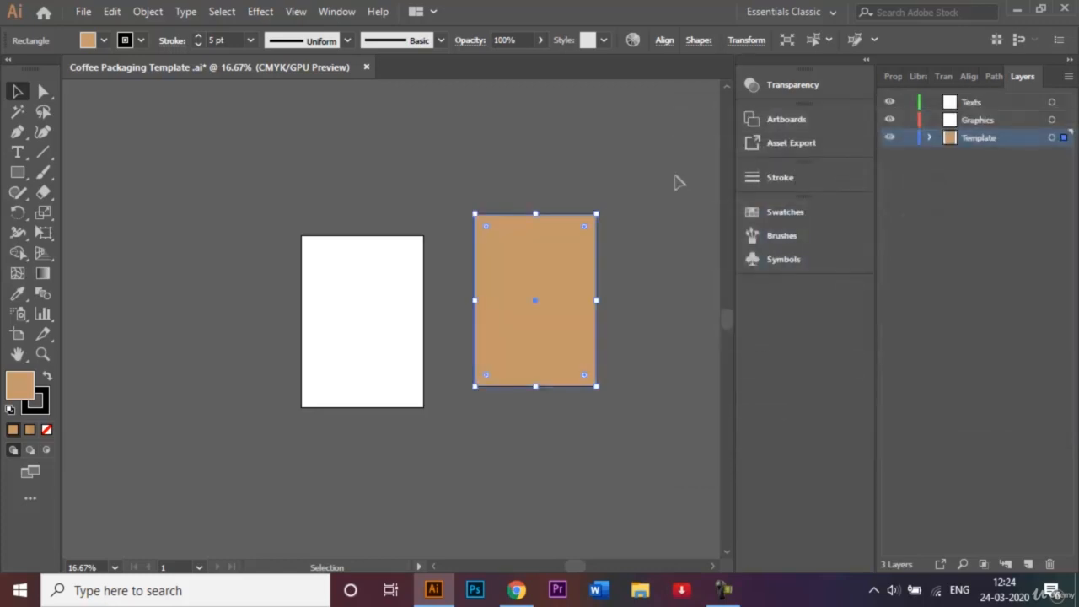
# Set the brown rectangle's stroke to None.
pyautogui.click(140, 41)
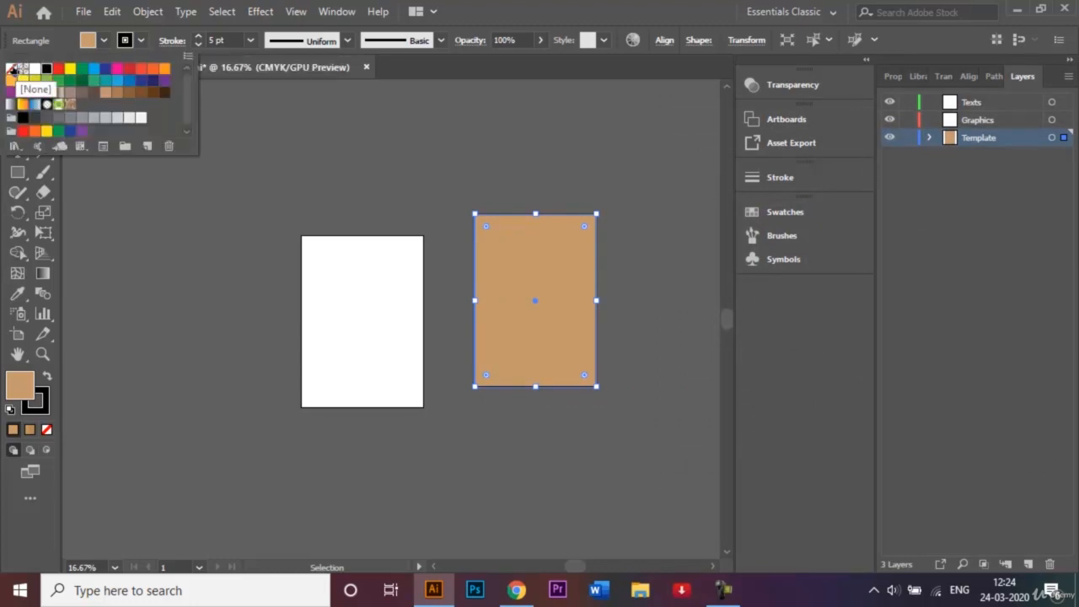
pyautogui.click(14, 69)
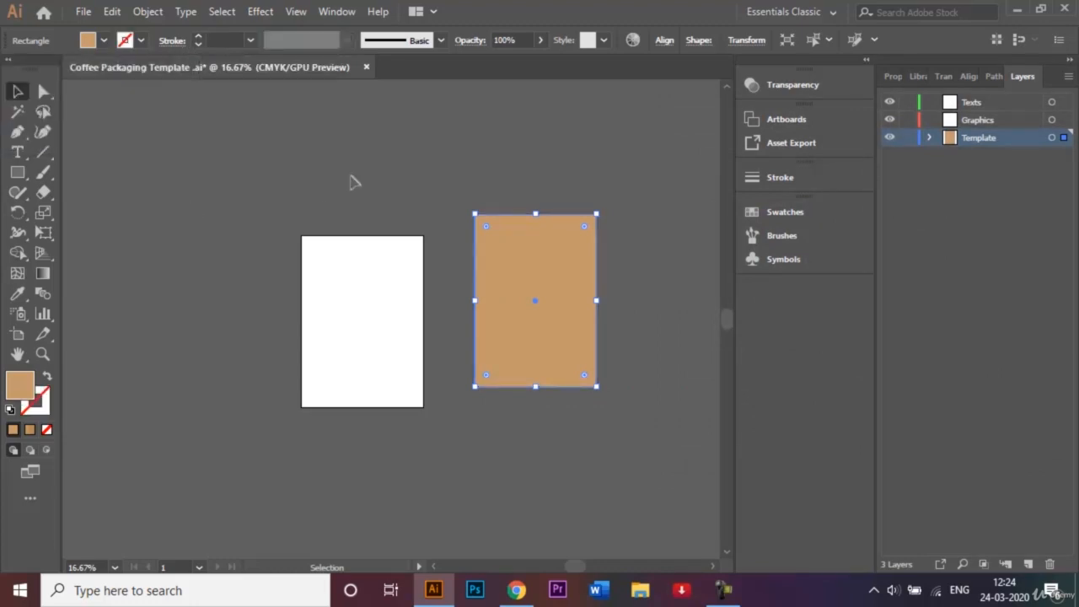
pyautogui.click(421, 163)
pyautogui.click(531, 281)
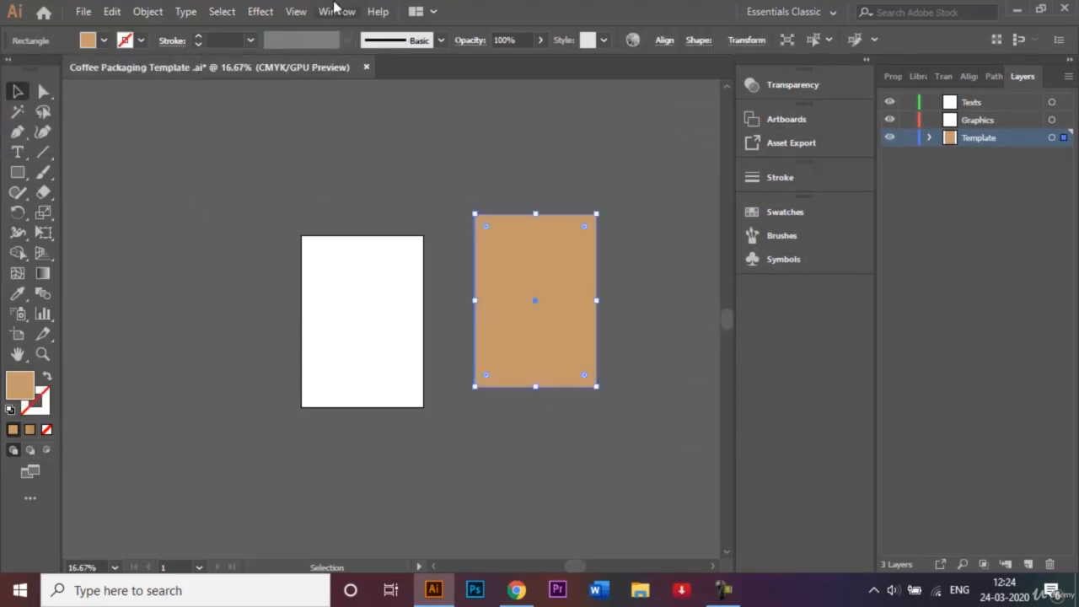
# Apply a 3D Extrude & Bevel effect with 550 pt extrusion depth, with preview on.
pyautogui.click(263, 12)
pyautogui.moveTo(342, 108)
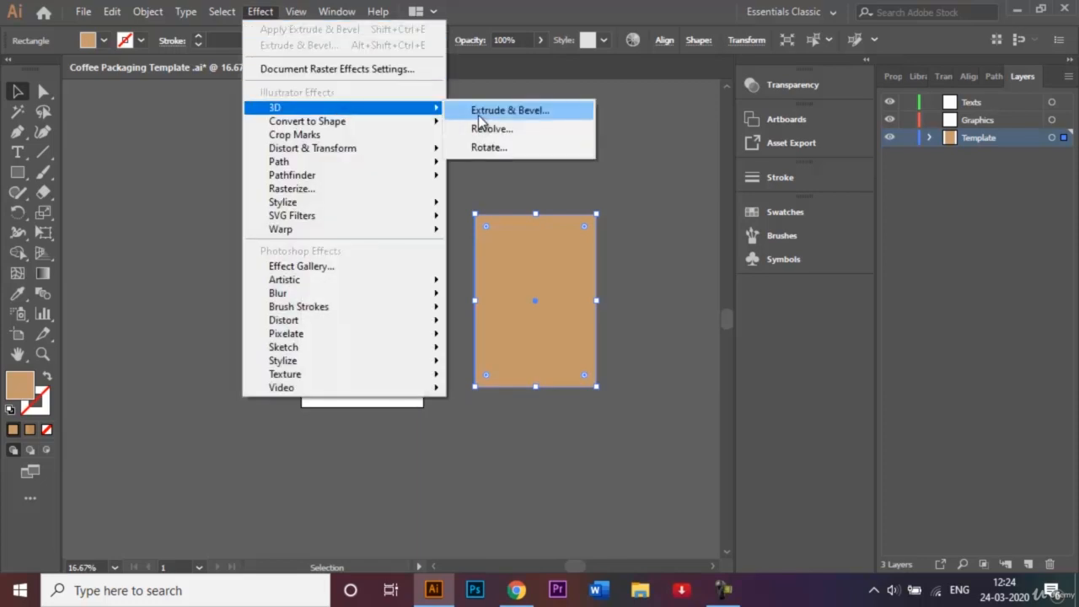
pyautogui.click(478, 117)
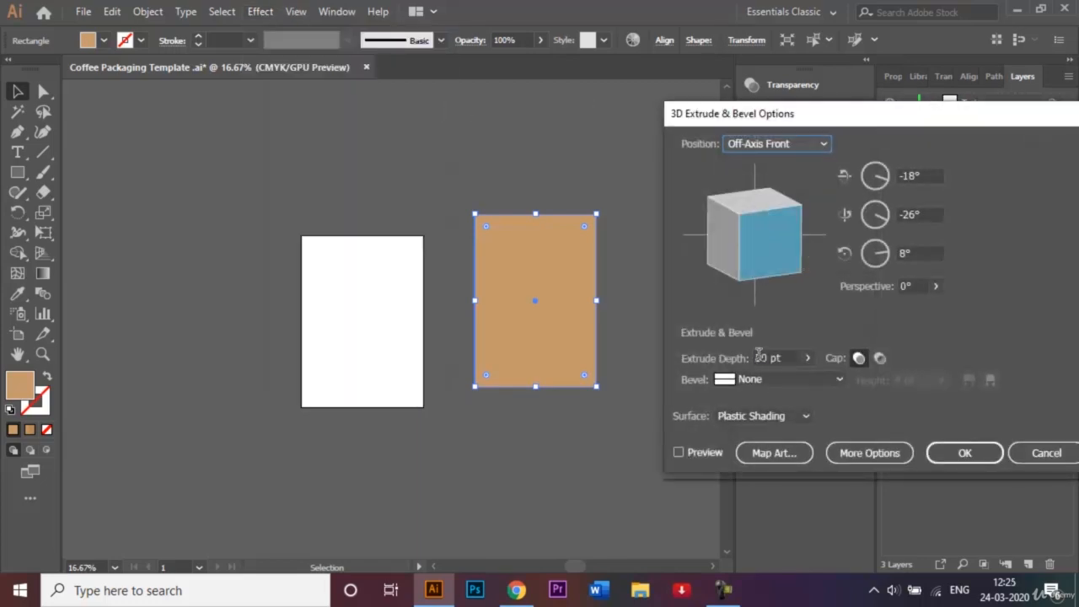
pyautogui.click(757, 357)
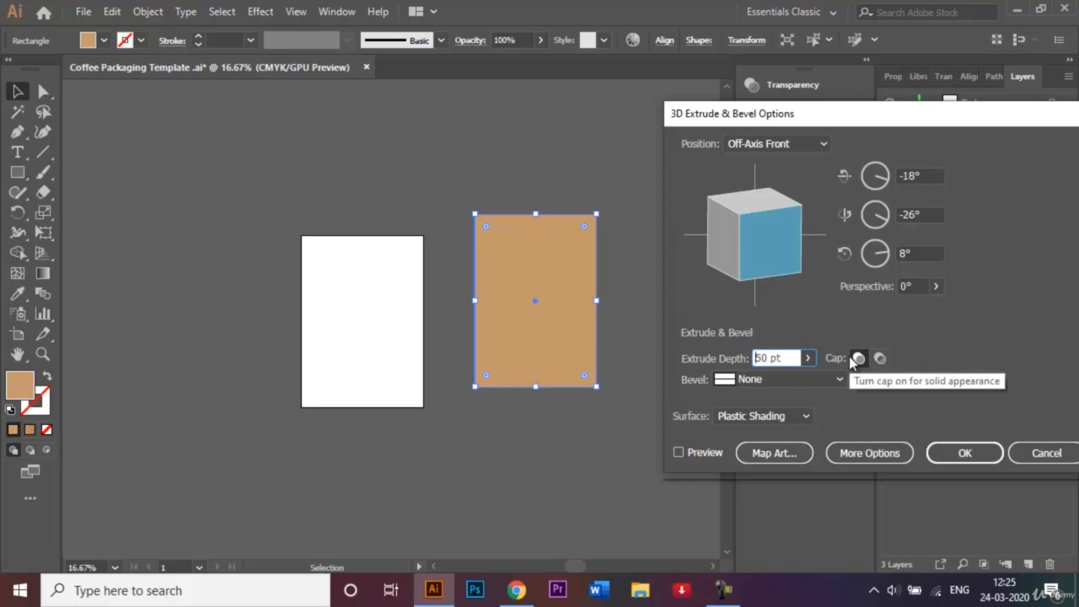
pyautogui.click(679, 452)
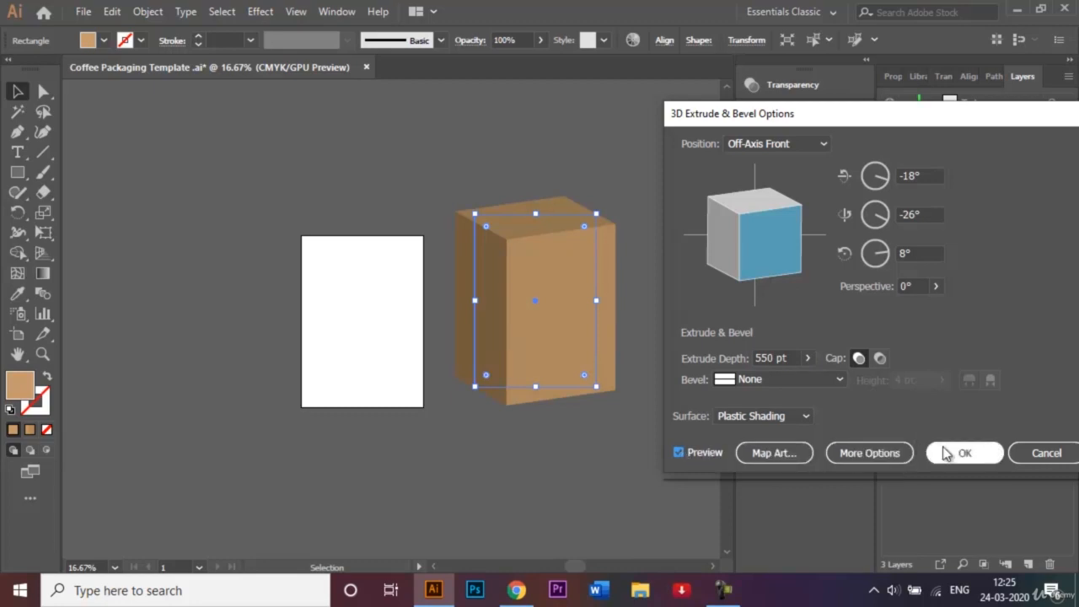
pyautogui.click(755, 460)
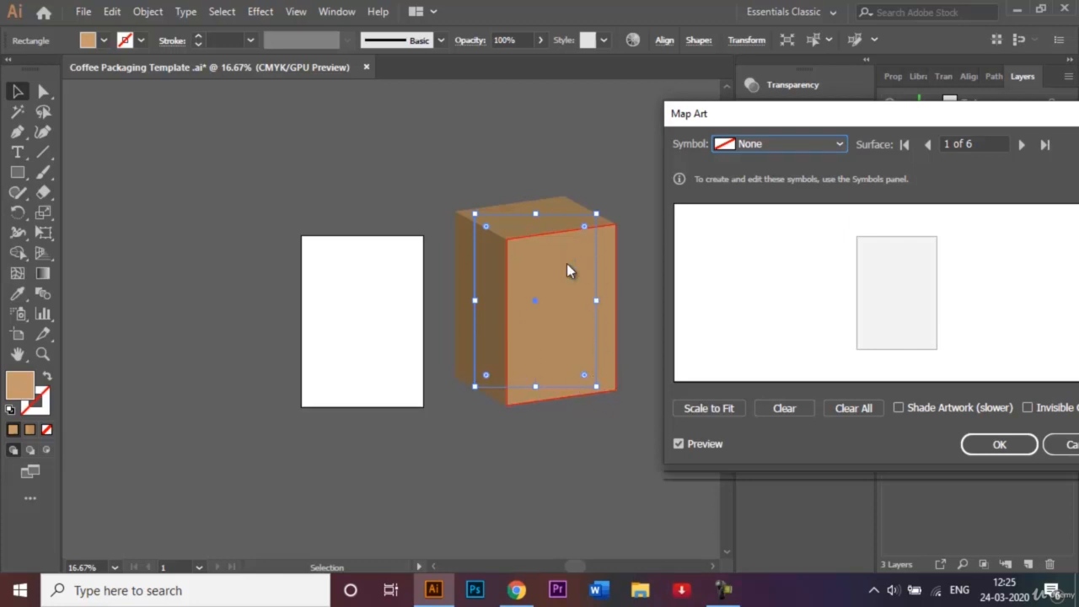
# Map the 'Front side' symbol onto surface 1 of 6, the box's front face.
pyautogui.click(839, 144)
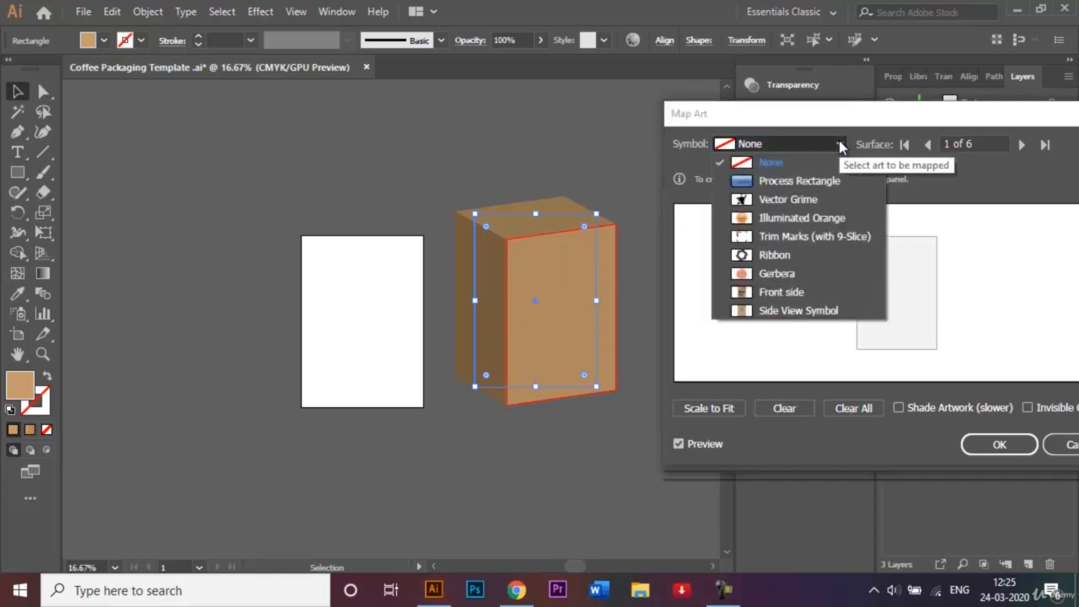
pyautogui.click(826, 292)
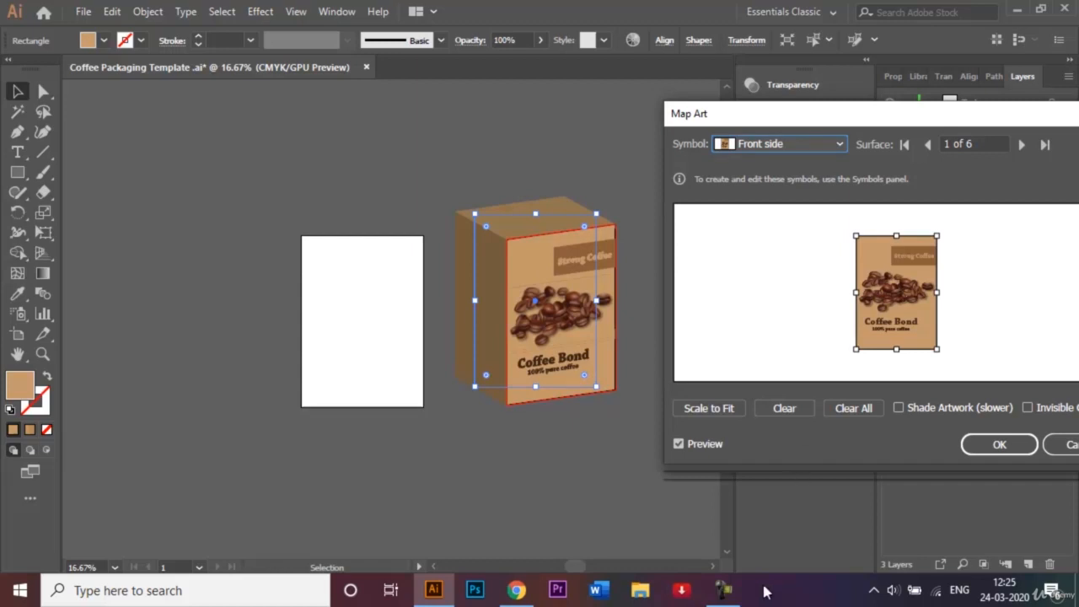
pyautogui.click(723, 590)
pyautogui.click(998, 516)
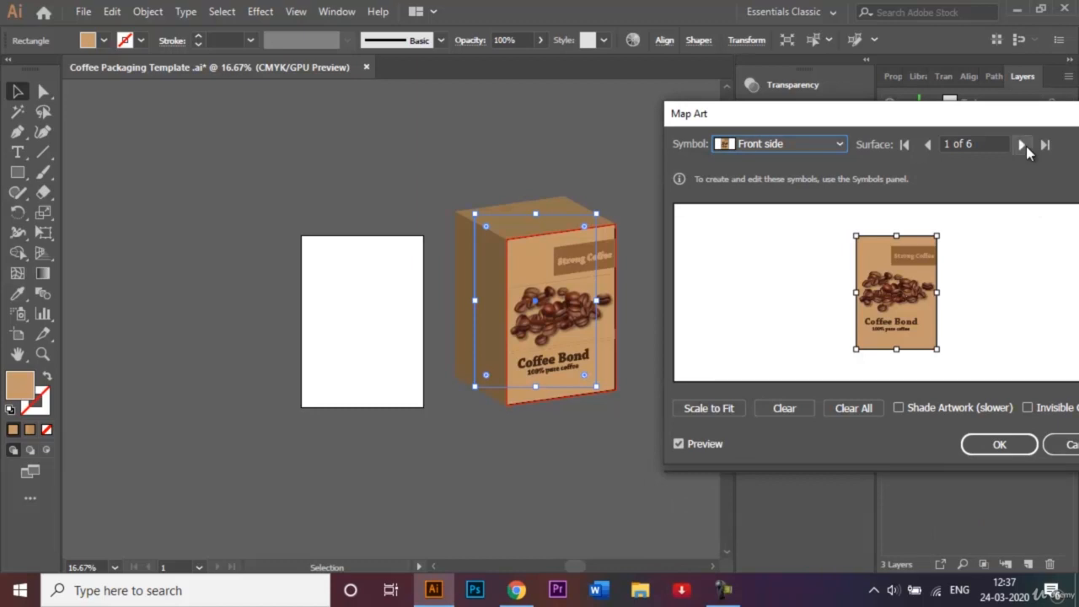
# Assign 'Side View Symbol' to surface 5 of 6, the box's left side.
pyautogui.click(1023, 145)
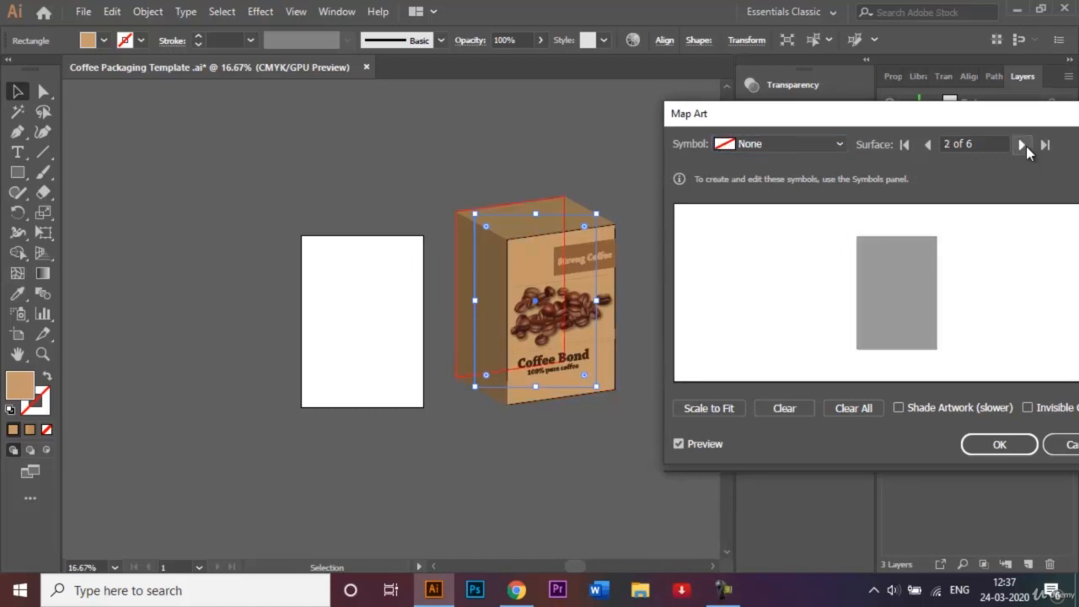
pyautogui.click(1023, 145)
pyautogui.click(1023, 145)
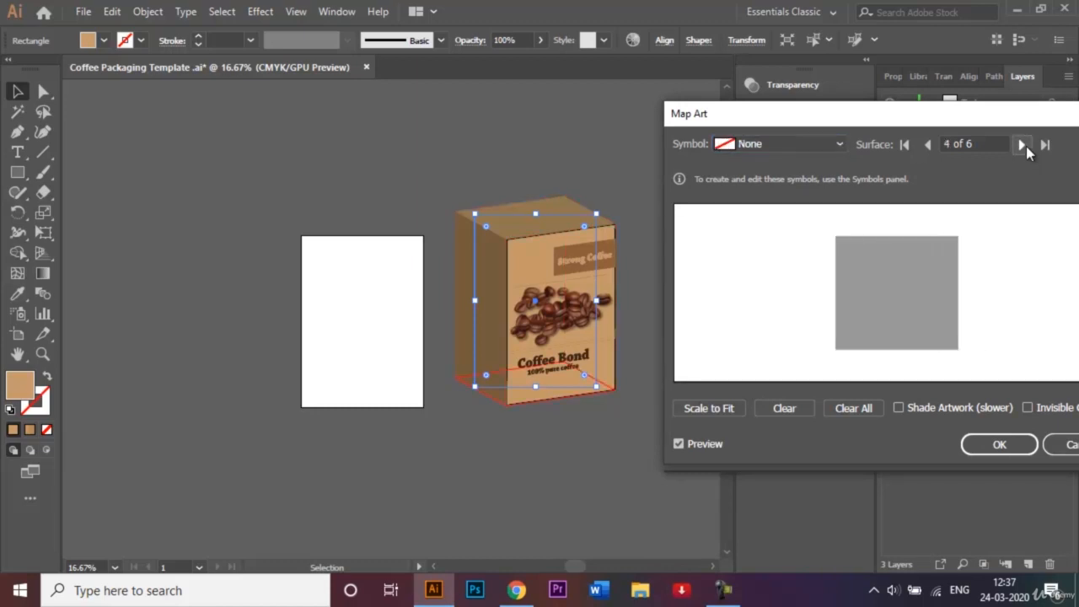
pyautogui.click(1023, 145)
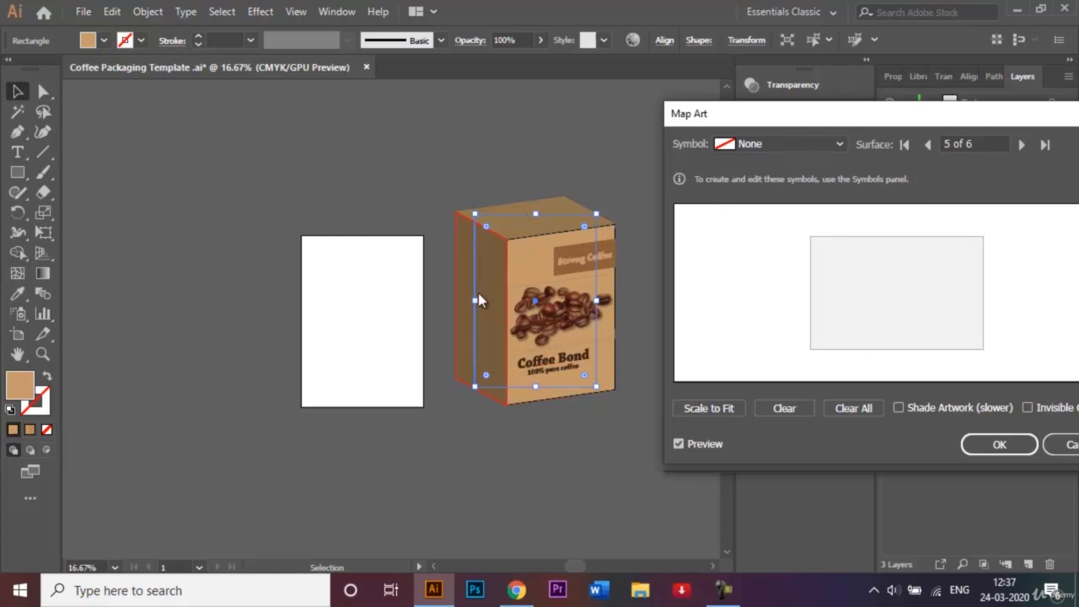
pyautogui.click(838, 144)
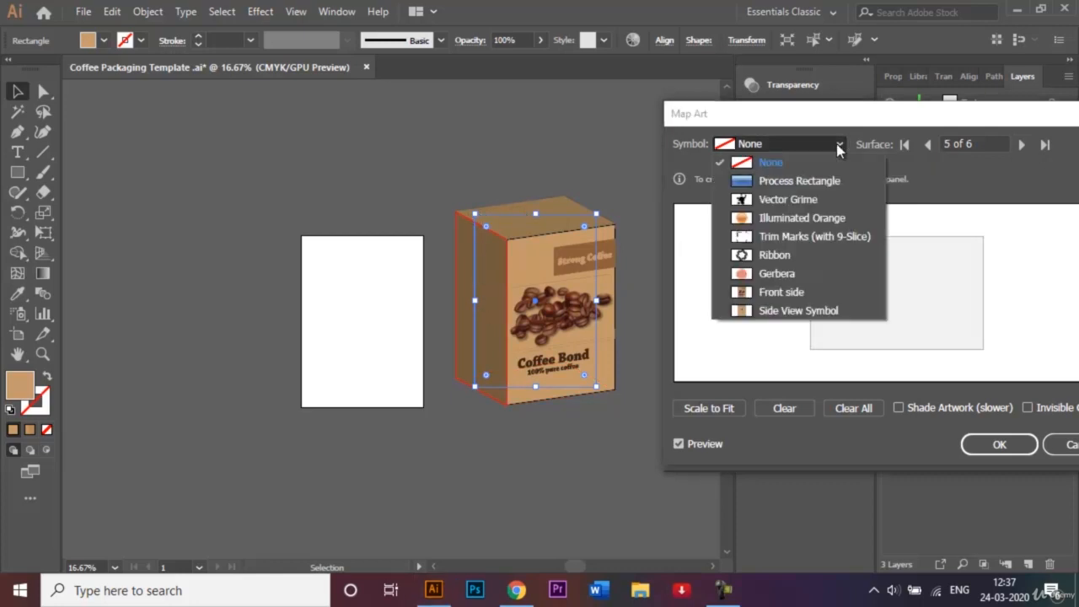
pyautogui.click(798, 312)
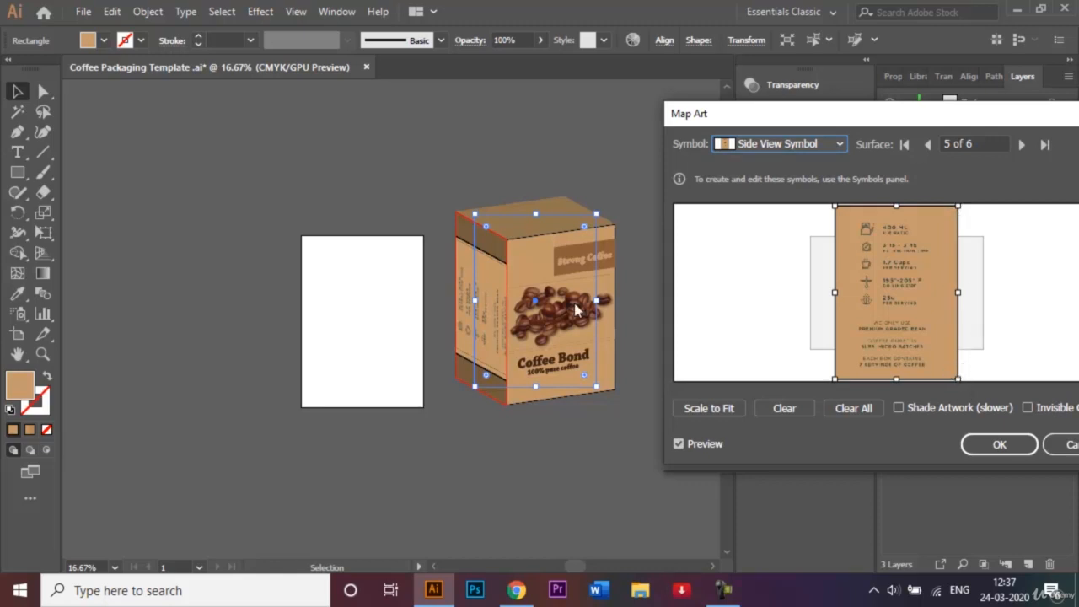
# Rotate the side artwork 90° to fit, then apply the Map Art and 3D box settings.
pyautogui.click(962, 379)
pyautogui.moveTo(965, 380); pyautogui.dragTo(826, 346)
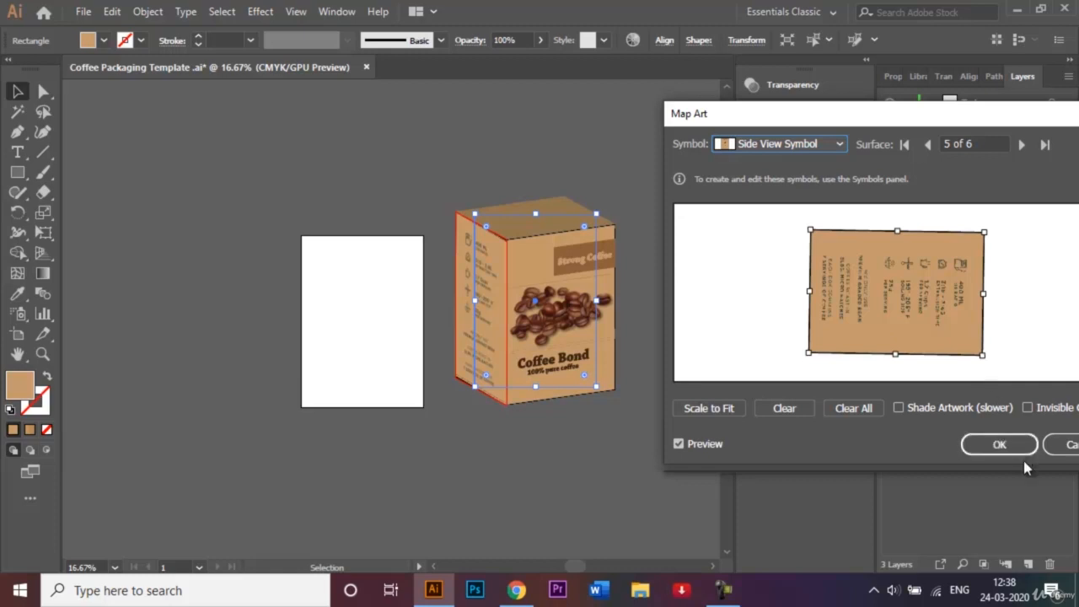
pyautogui.click(999, 445)
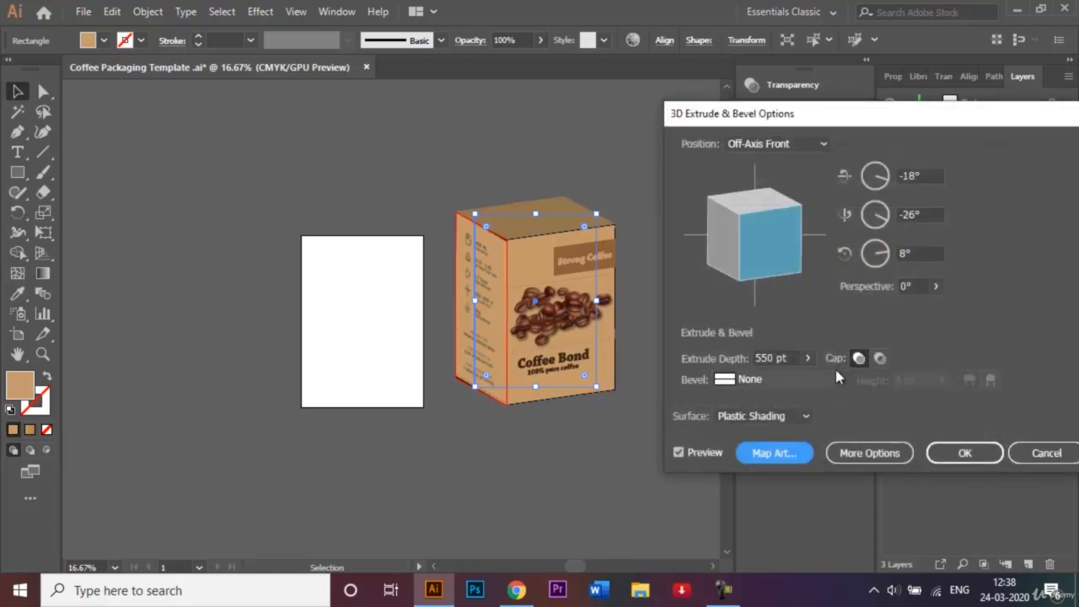
pyautogui.click(993, 455)
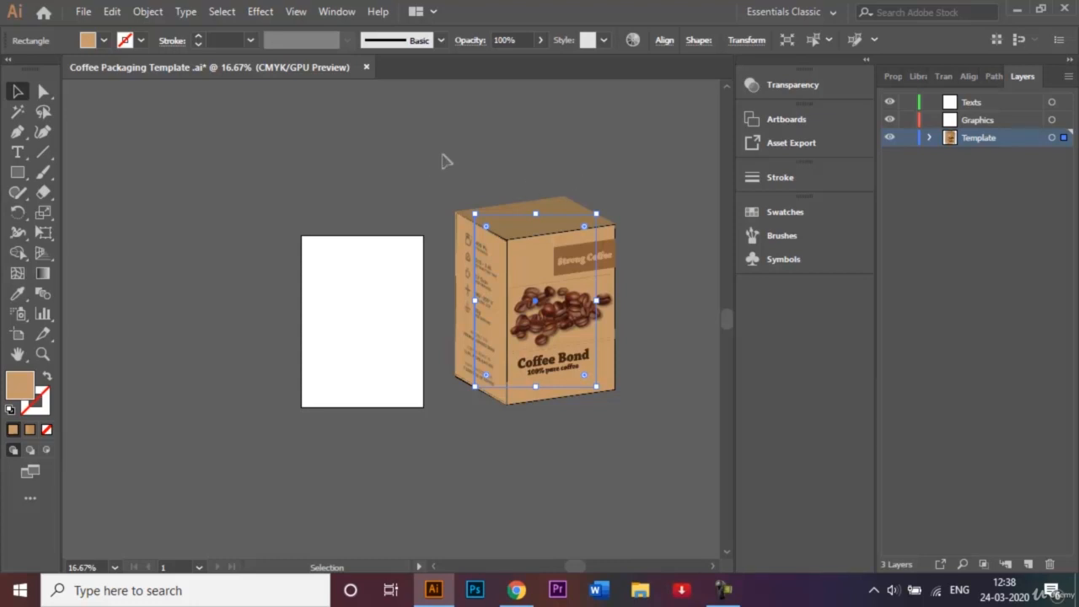
# Expand the 3D box's appearance and ungroup it into separate faces.
pyautogui.click(149, 12)
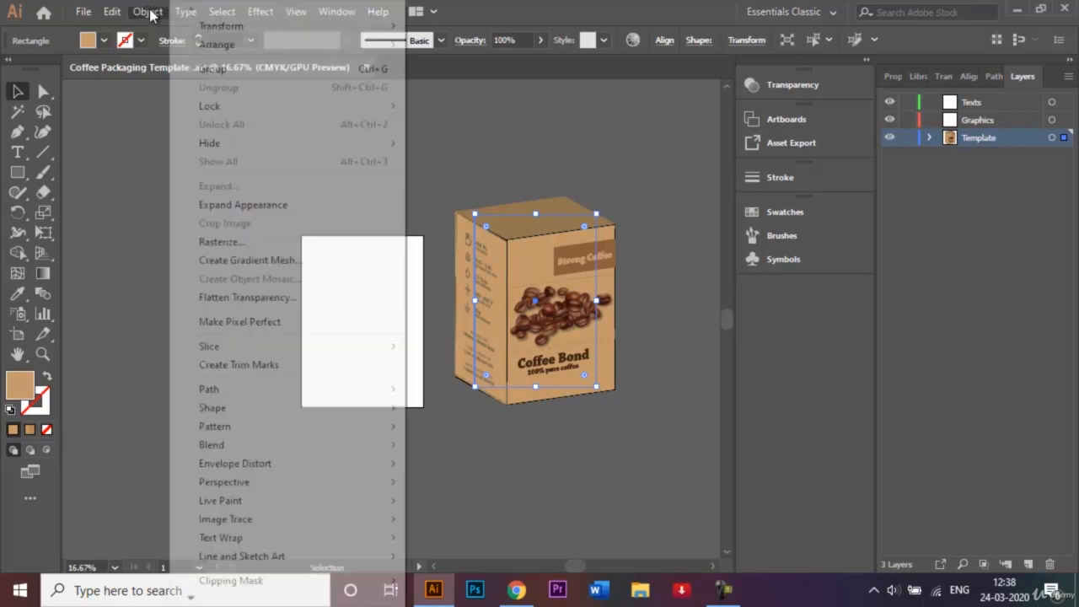
pyautogui.click(279, 211)
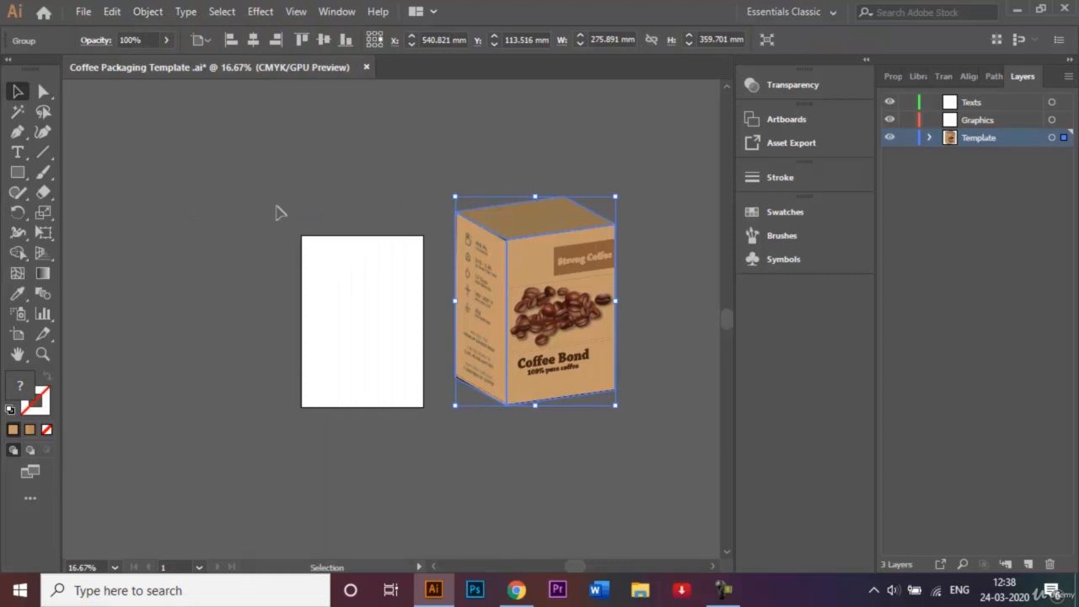
pyautogui.rightClick(545, 215)
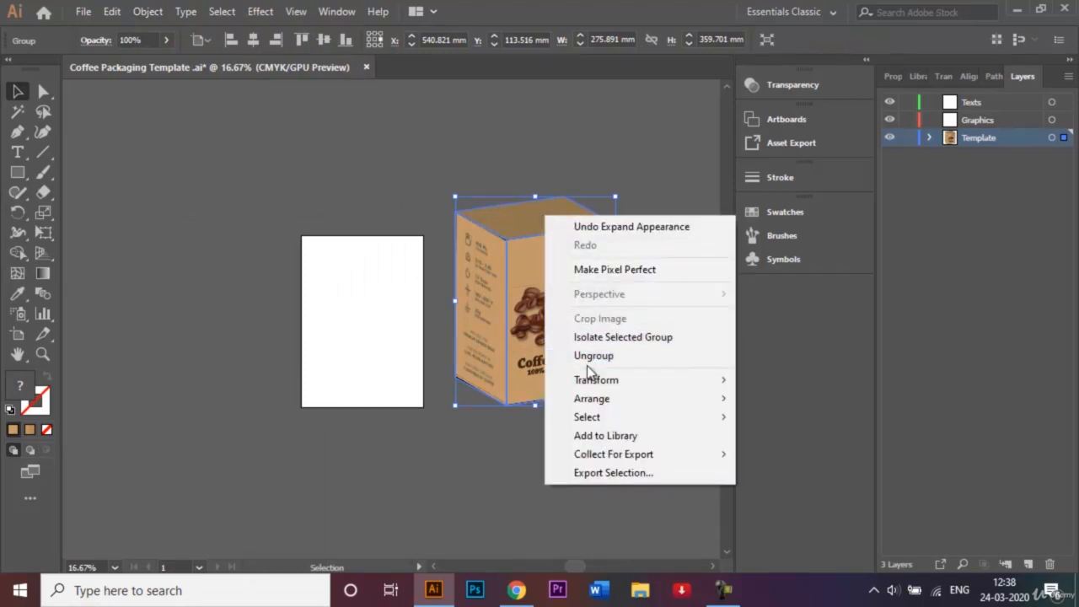
pyautogui.click(588, 357)
pyautogui.rightClick(529, 207)
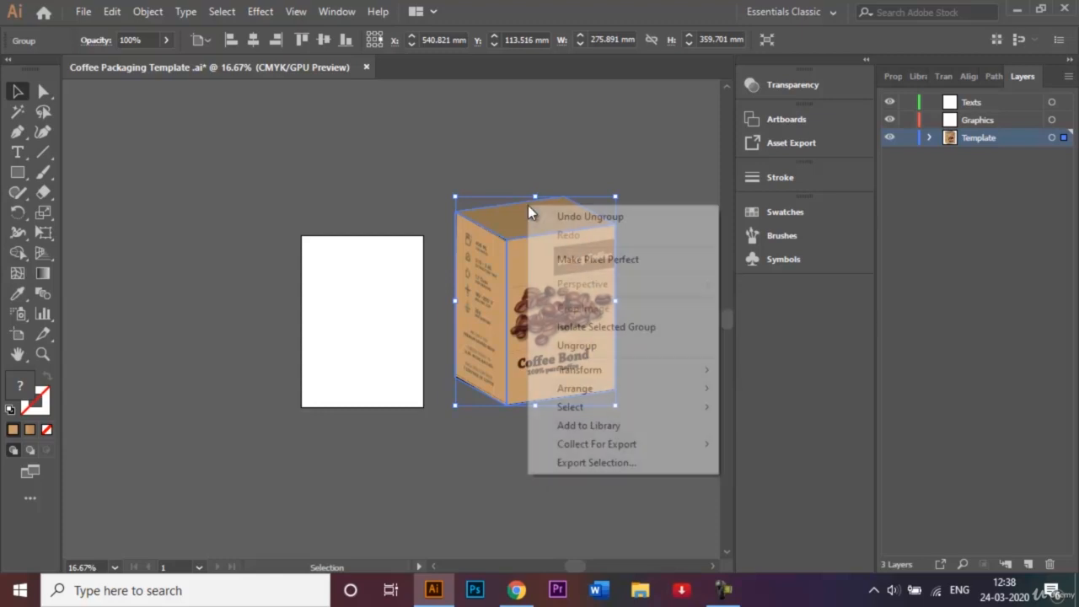
pyautogui.click(592, 354)
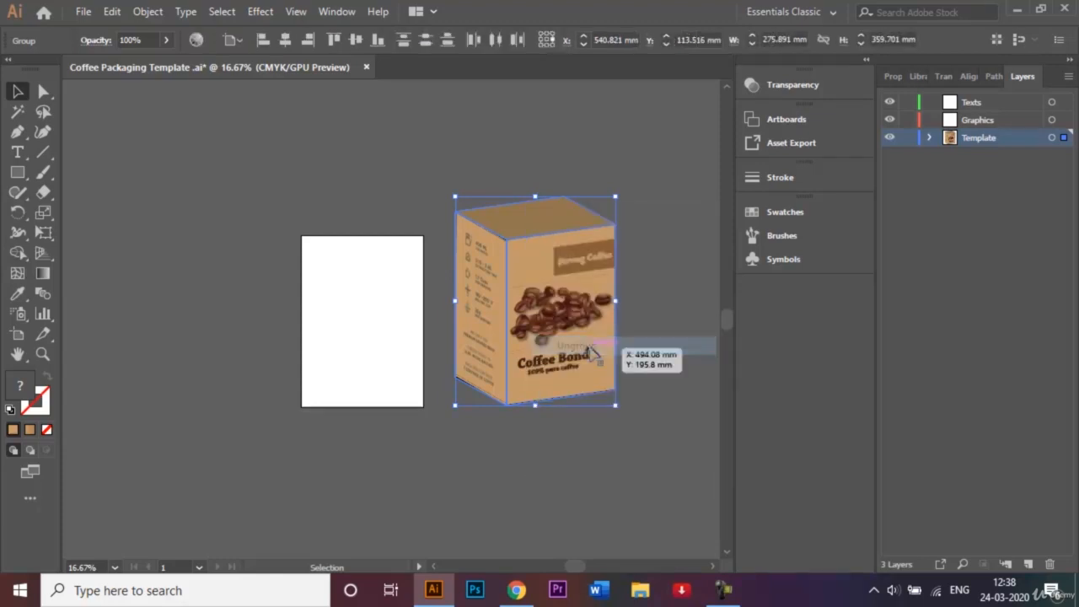
pyautogui.click(658, 232)
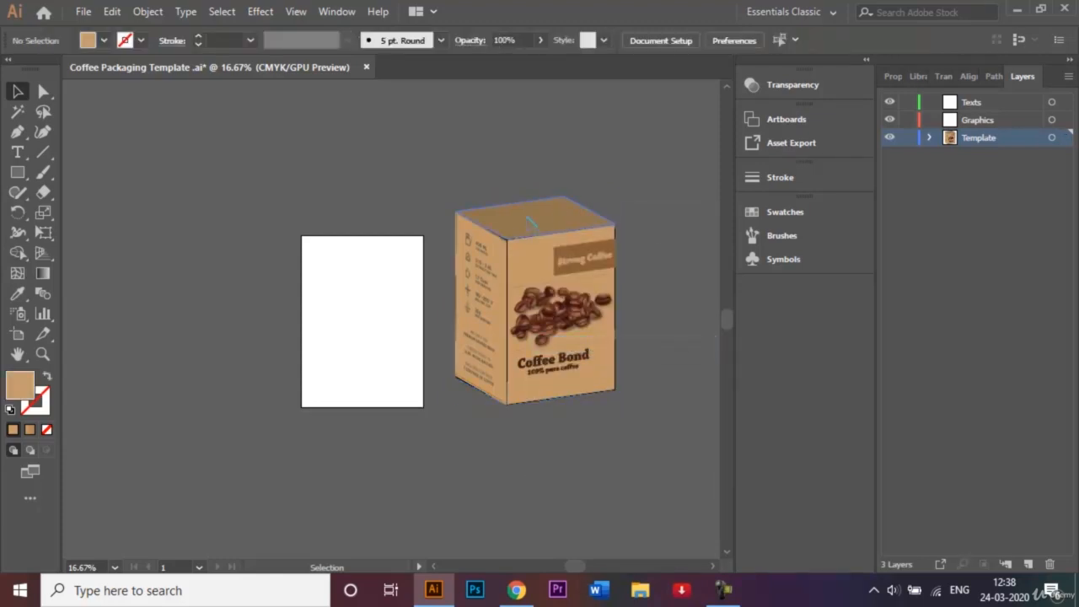
# Fill the box's top face with darker brown C=35 M=60 Y=80 K=25.
pyautogui.click(544, 226)
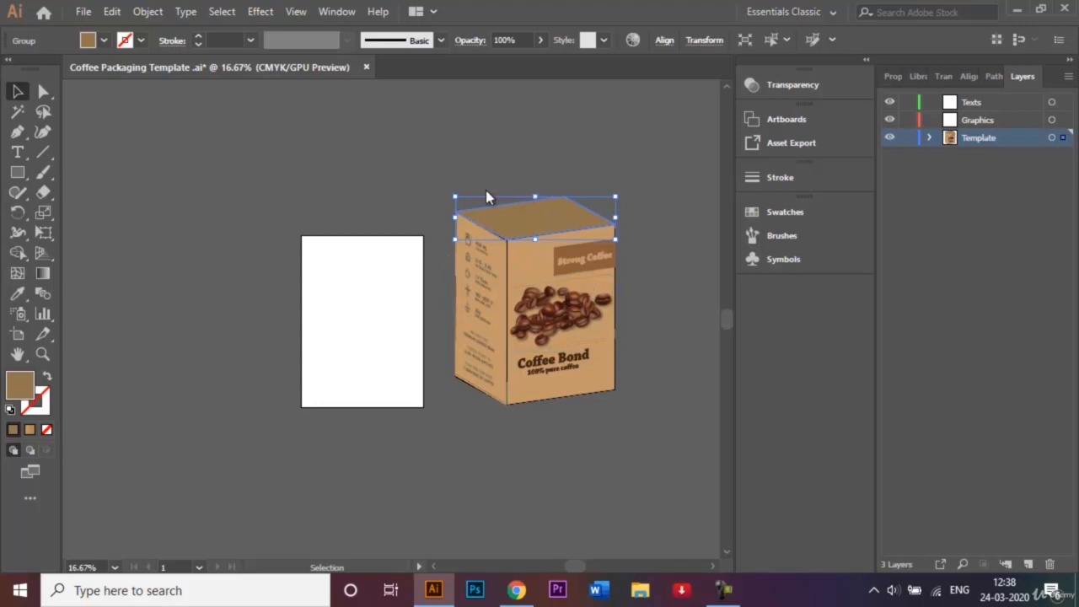
pyautogui.click(107, 40)
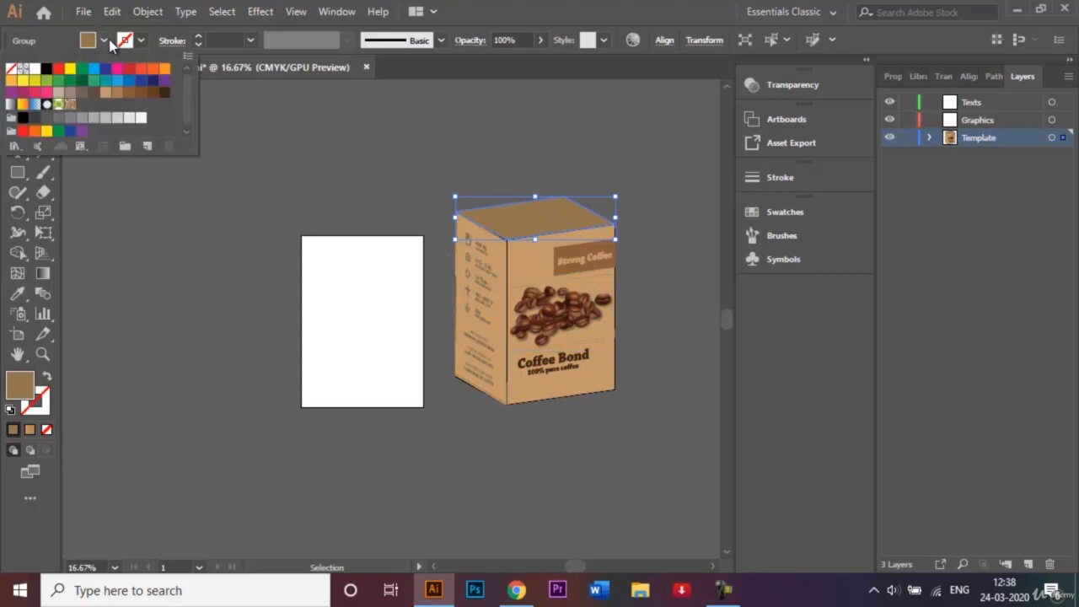
pyautogui.click(121, 95)
pyautogui.click(402, 122)
pyautogui.click(433, 139)
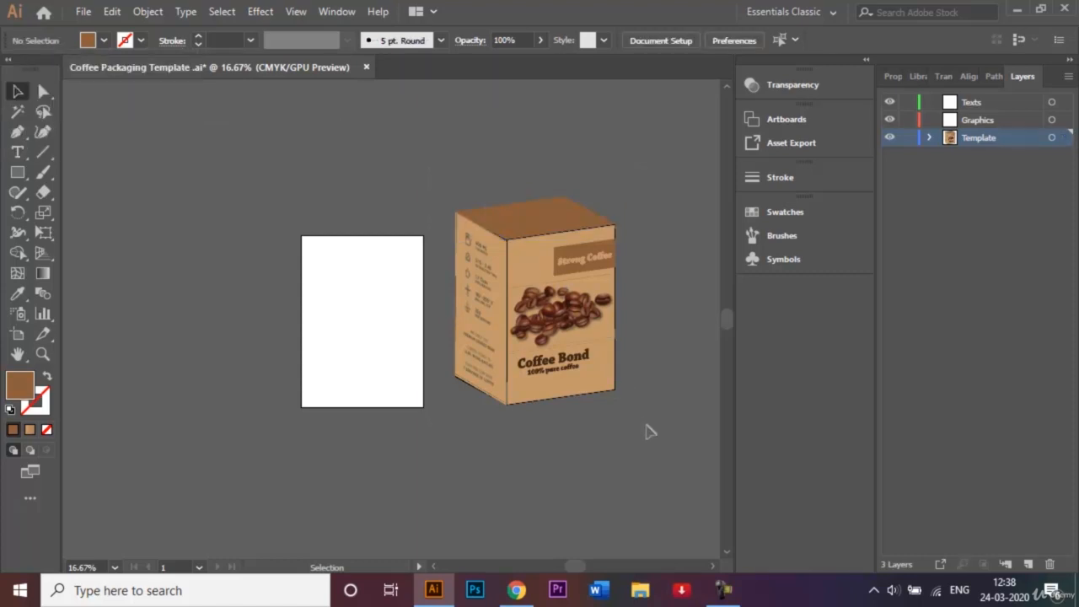
# Scale the whole Coffee Bond box down to about 180 × 235 mm and centre it on the white artboard.
pyautogui.hotkey('ctrl', 'a')
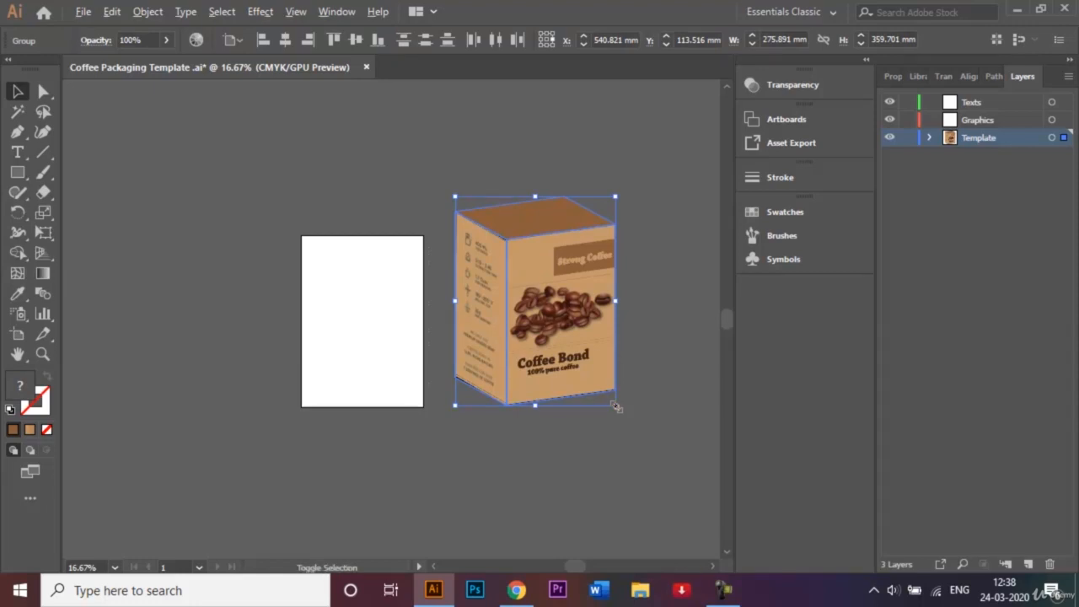
pyautogui.moveTo(616, 407); pyautogui.dragTo(588, 369)
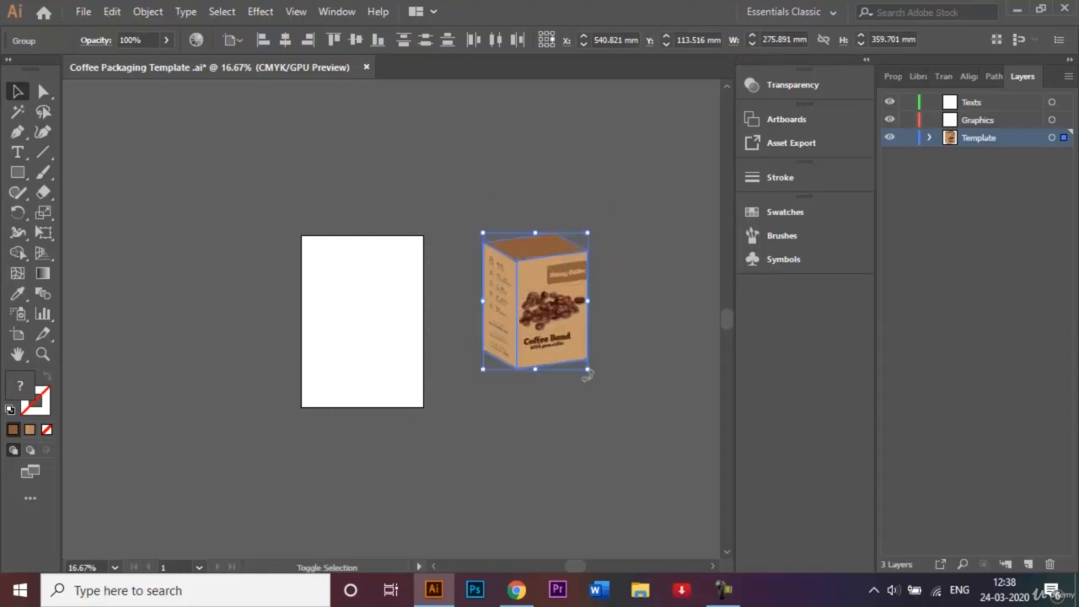
pyautogui.moveTo(544, 314); pyautogui.dragTo(374, 337)
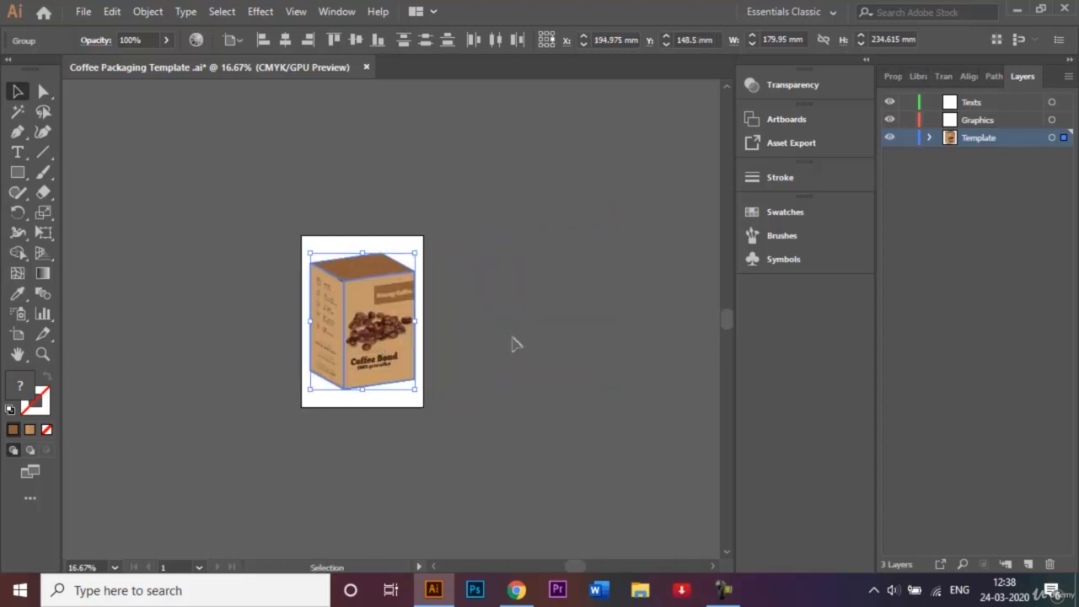
pyautogui.hotkey('ctrl', '0')
pyautogui.click(602, 328)
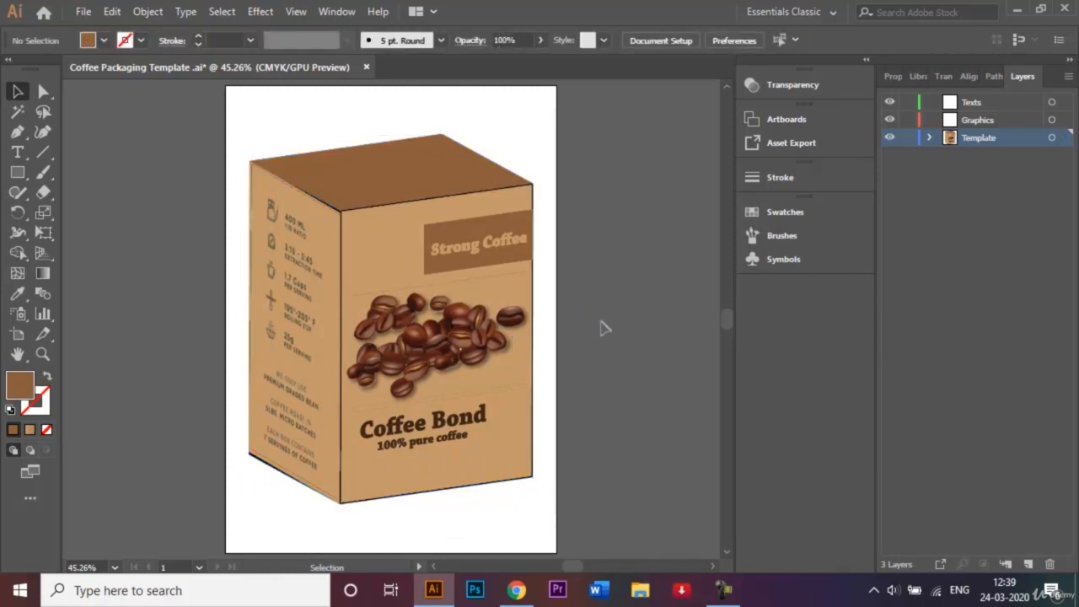
# Give the box's top lid a black stroke with a 3 pt weight.
pyautogui.click(430, 180)
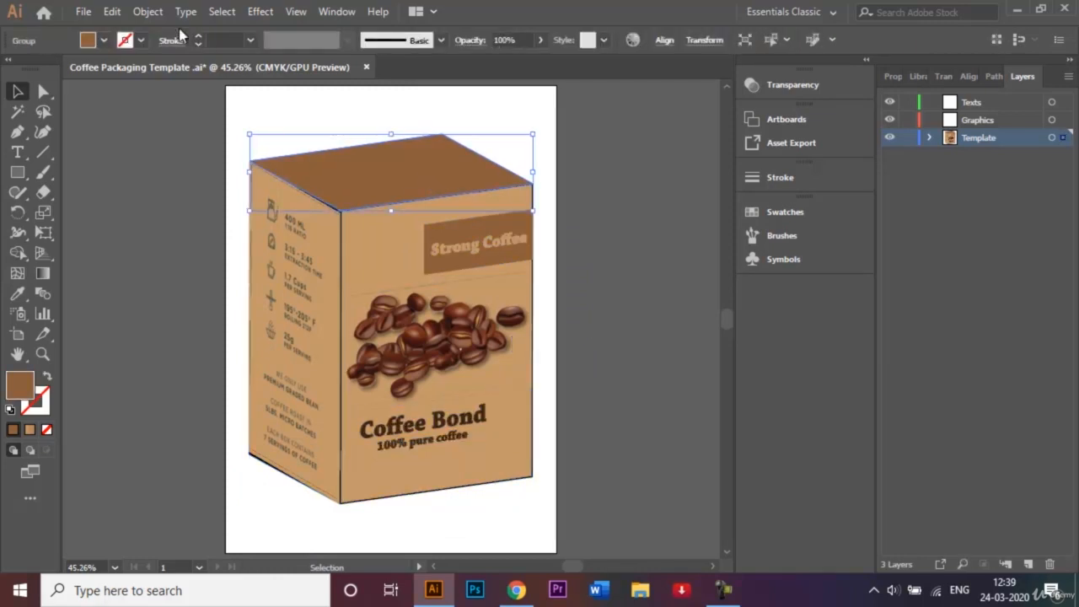
pyautogui.click(142, 41)
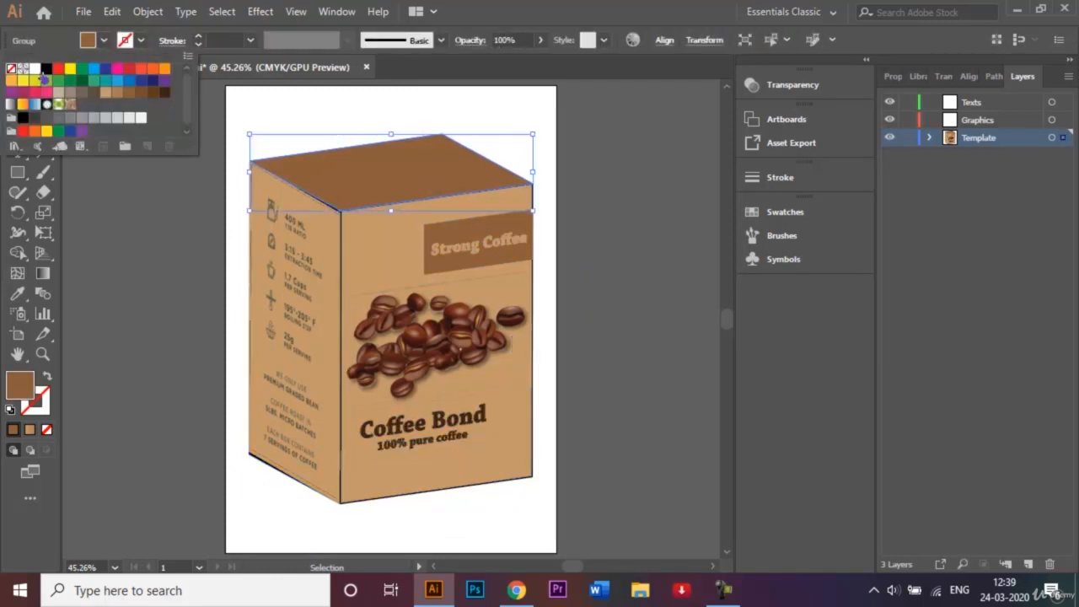
pyautogui.click(46, 68)
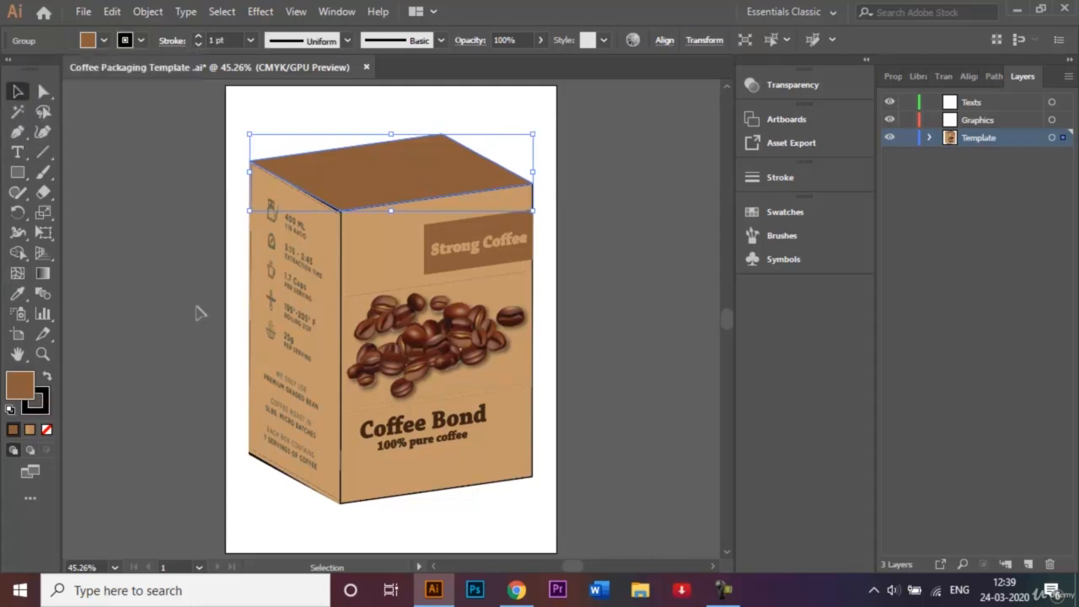
pyautogui.click(208, 331)
pyautogui.click(353, 187)
pyautogui.click(250, 41)
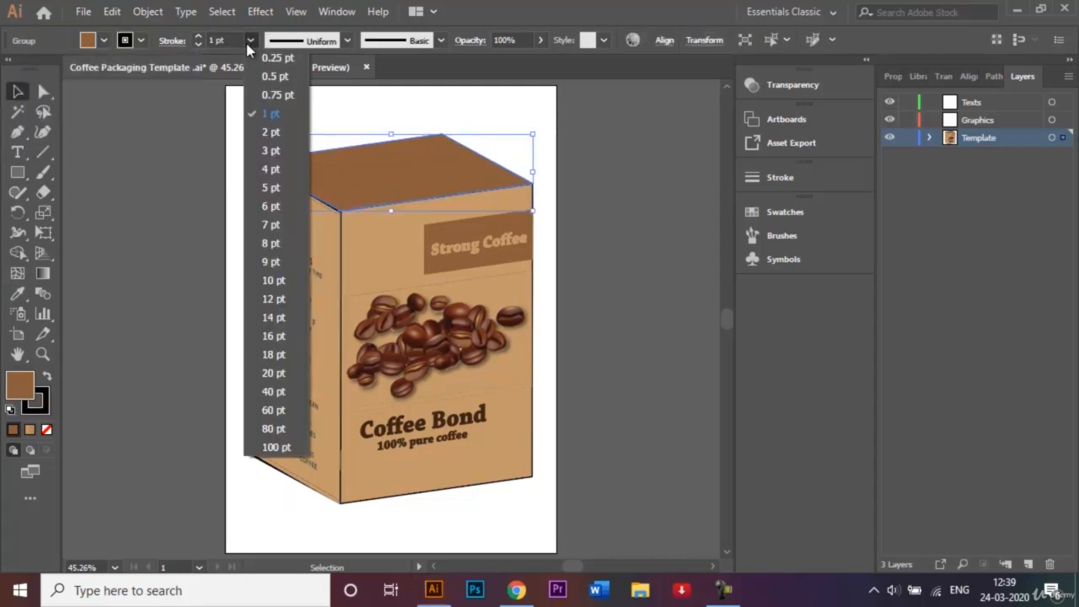
pyautogui.click(280, 151)
pyautogui.click(570, 130)
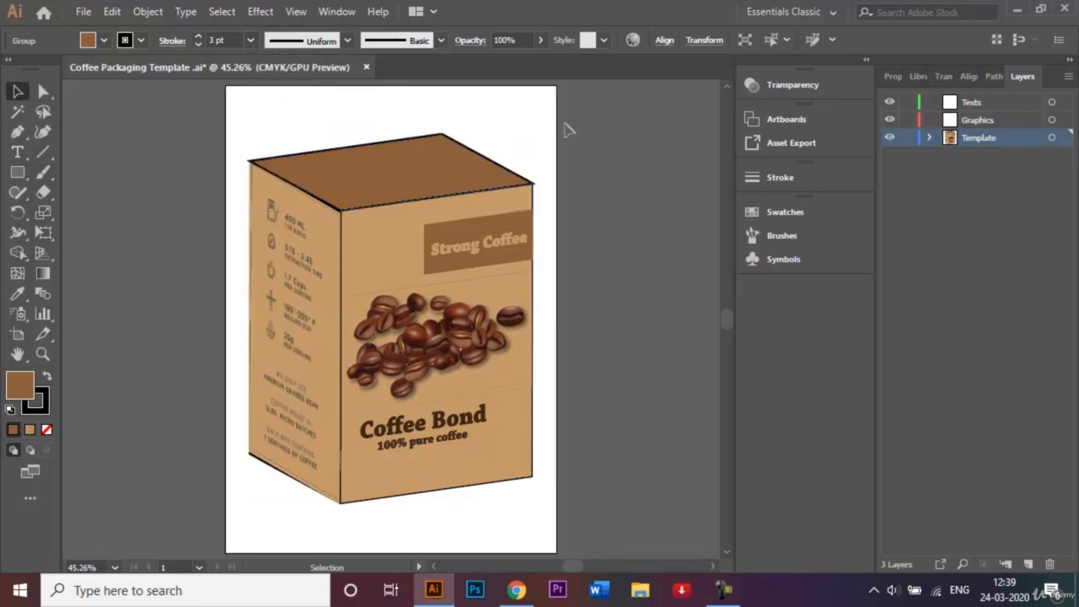
# Check the front and left side panels, then select the lid together with the rest of the box.
pyautogui.click(396, 494)
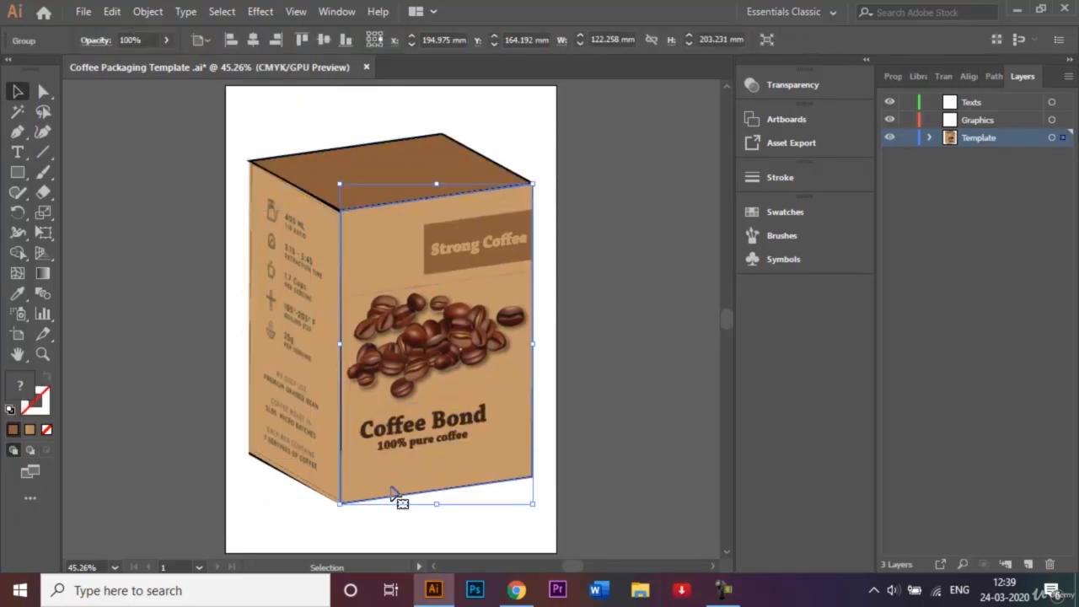
pyautogui.click(129, 310)
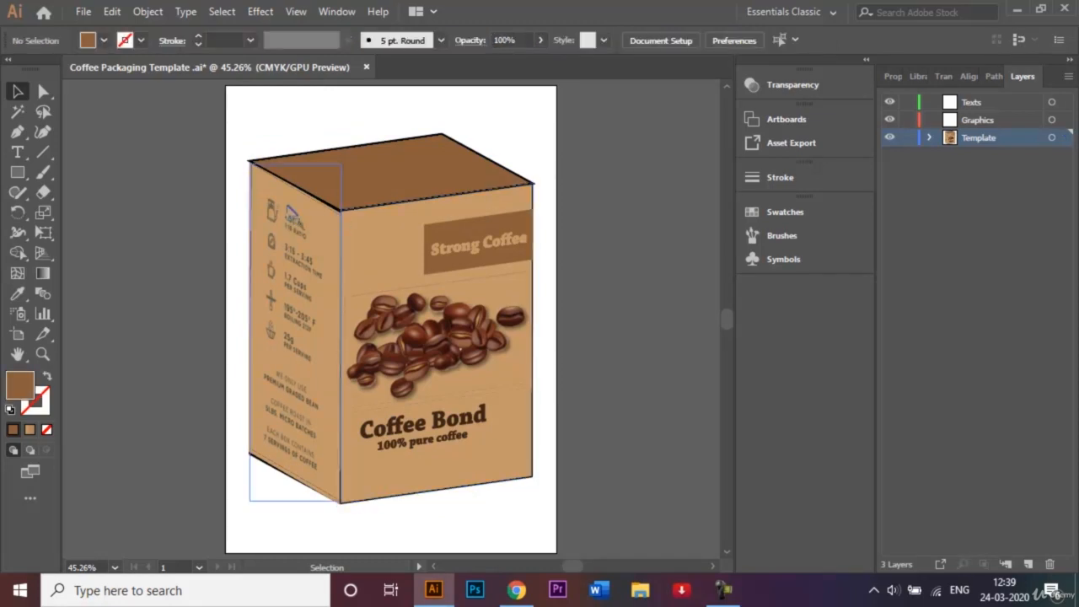
pyautogui.click(267, 204)
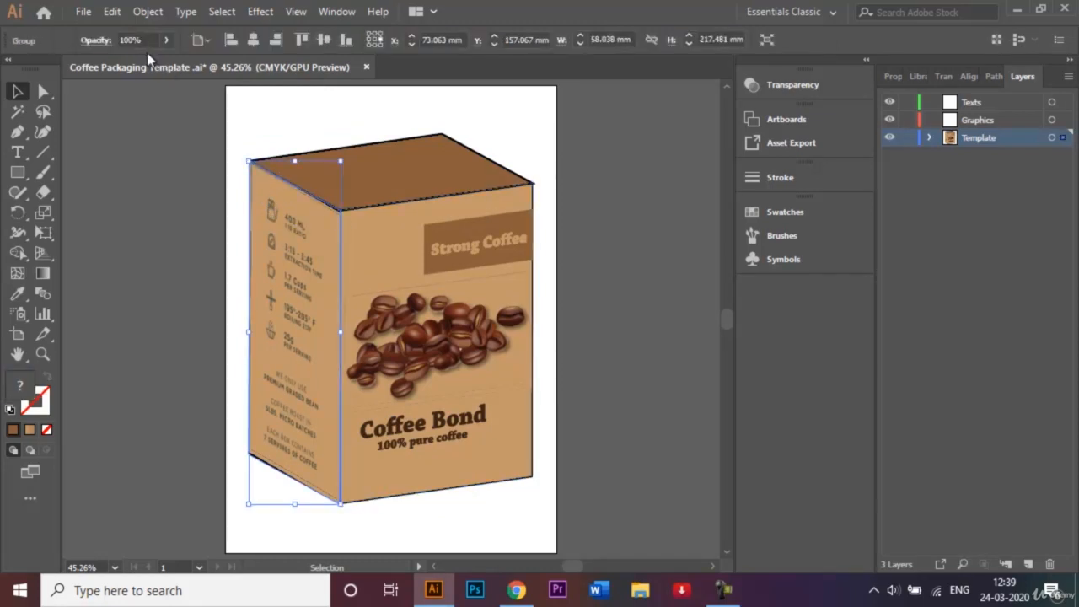
pyautogui.click(552, 201)
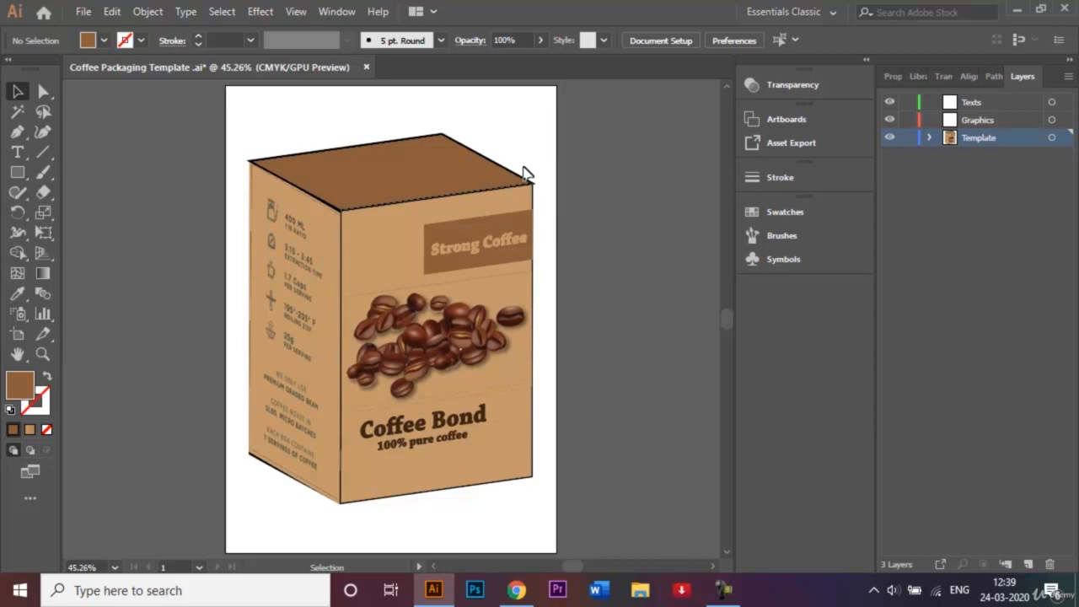
pyautogui.click(520, 489)
pyautogui.moveTo(261, 120); pyautogui.dragTo(336, 168)
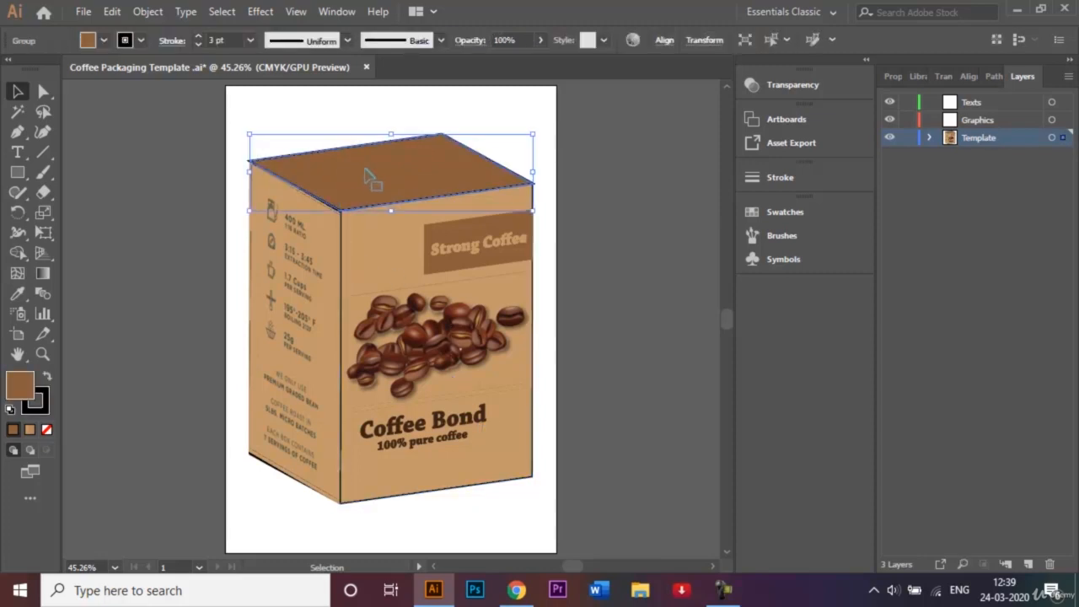
pyautogui.keyDown('shift'); pyautogui.click(529, 460); pyautogui.keyUp('shift')
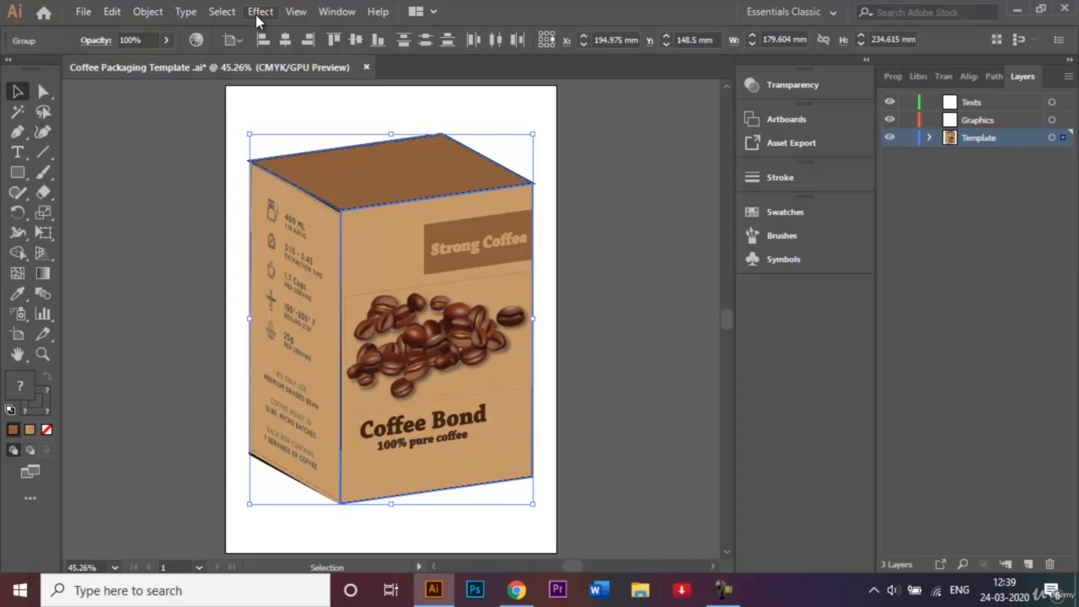
# Add a Multiply drop shadow at 55% opacity, 2.47 mm offsets and 1.76 mm blur to the box.
pyautogui.click(258, 12)
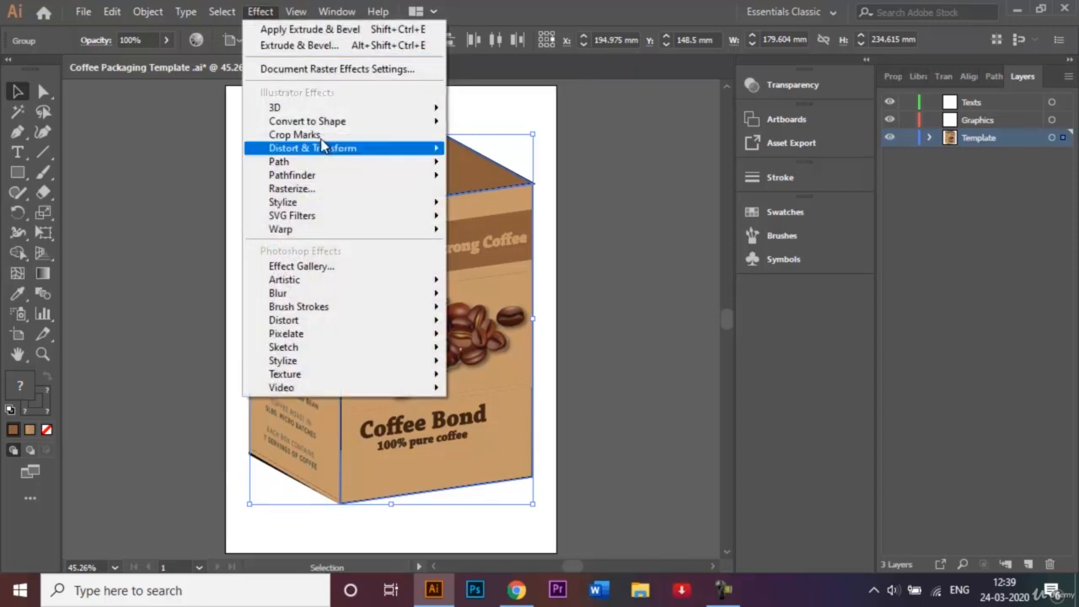
pyautogui.moveTo(371, 209)
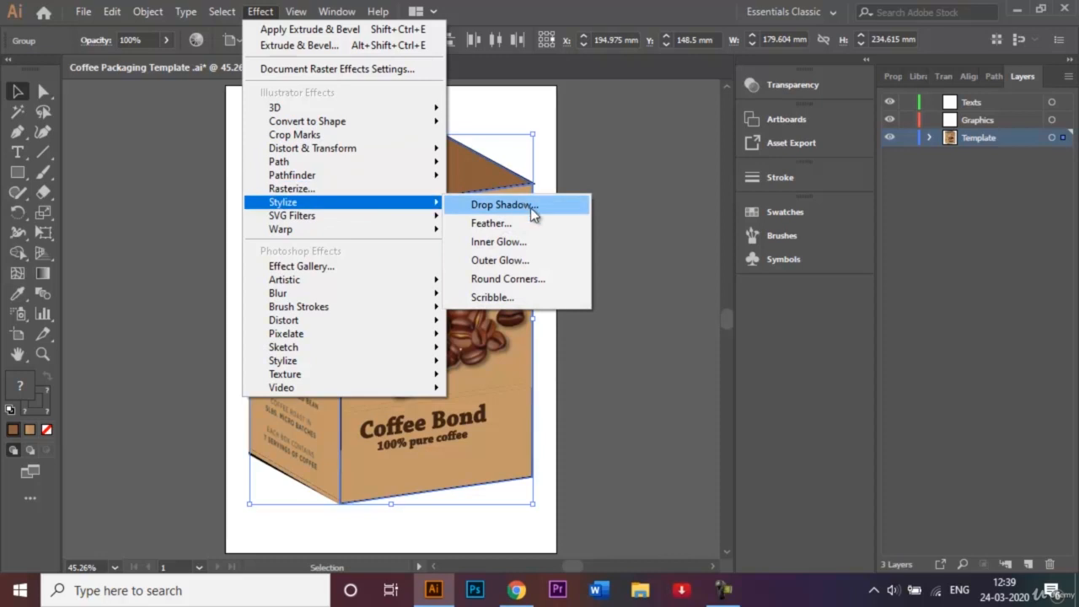
pyautogui.click(533, 215)
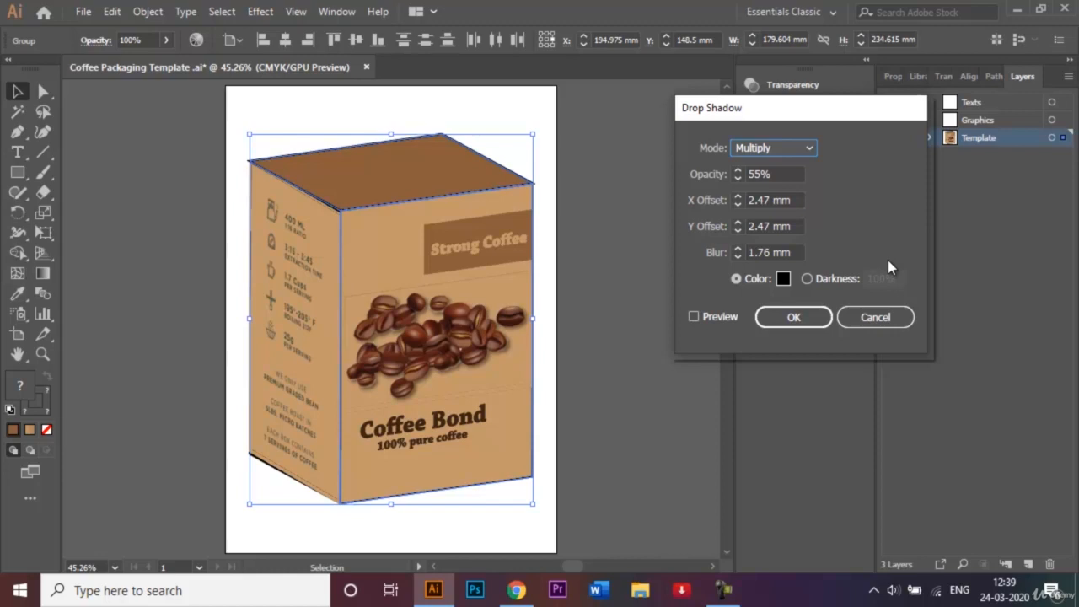
pyautogui.click(794, 317)
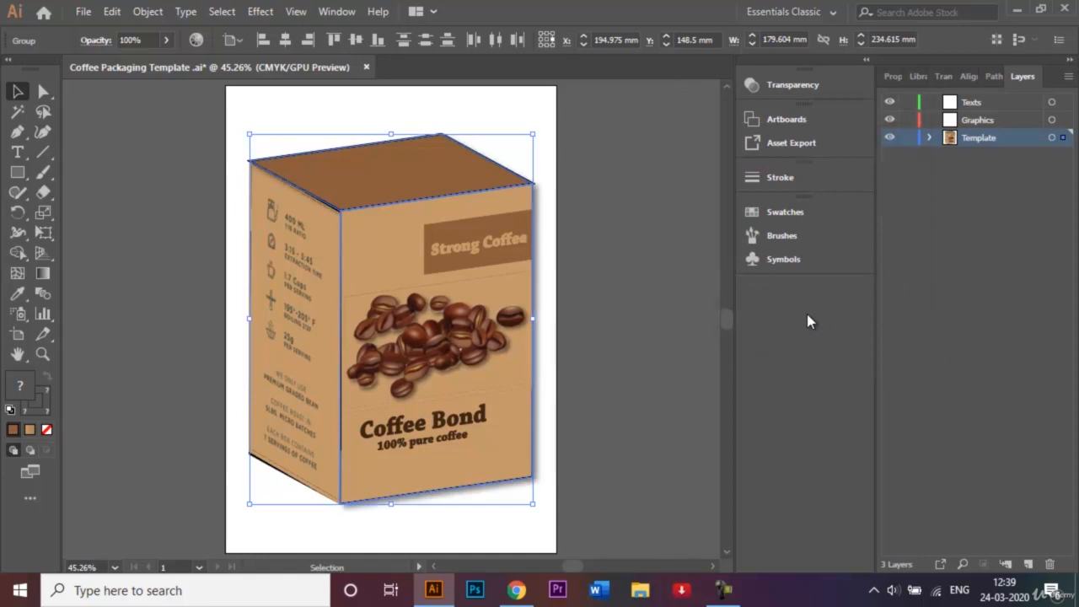
pyautogui.click(633, 285)
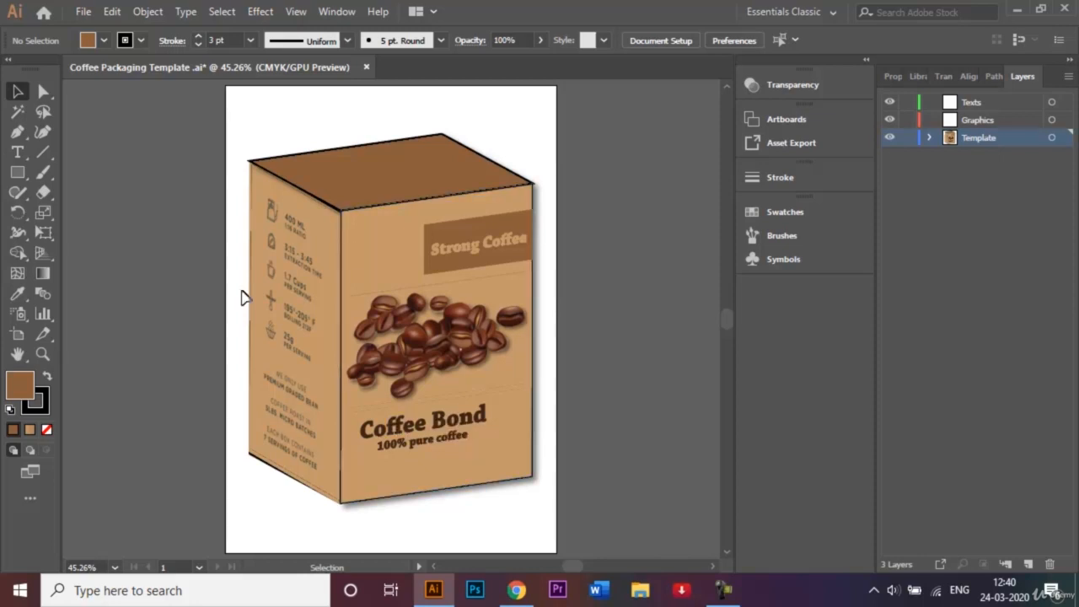
# Save a copy as '3D Mockup - Coffee Packaging Template .ai' with default Illustrator options.
pyautogui.click(83, 12)
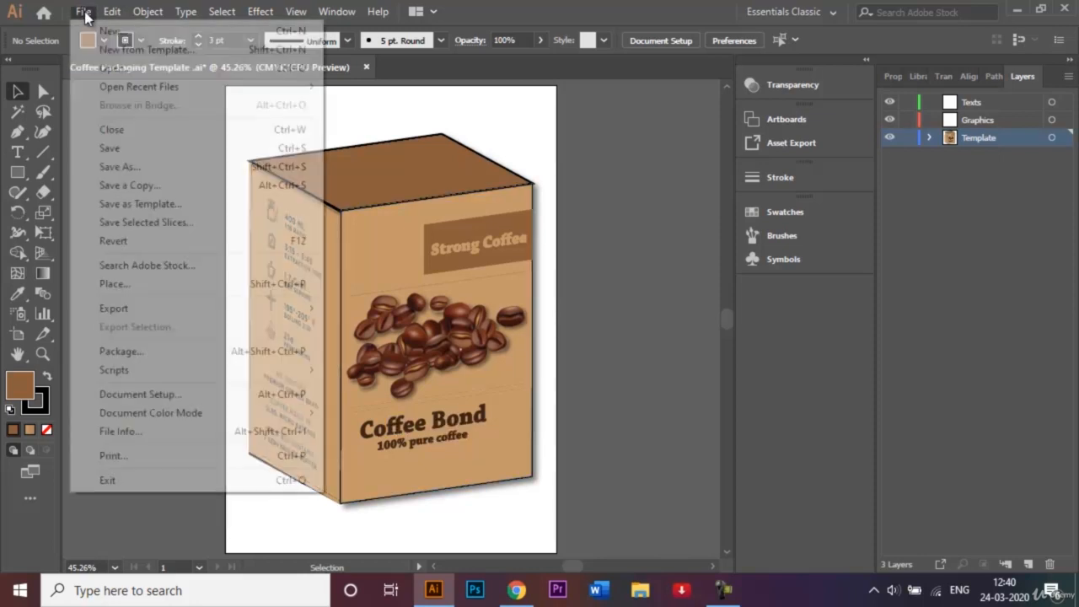
pyautogui.click(118, 167)
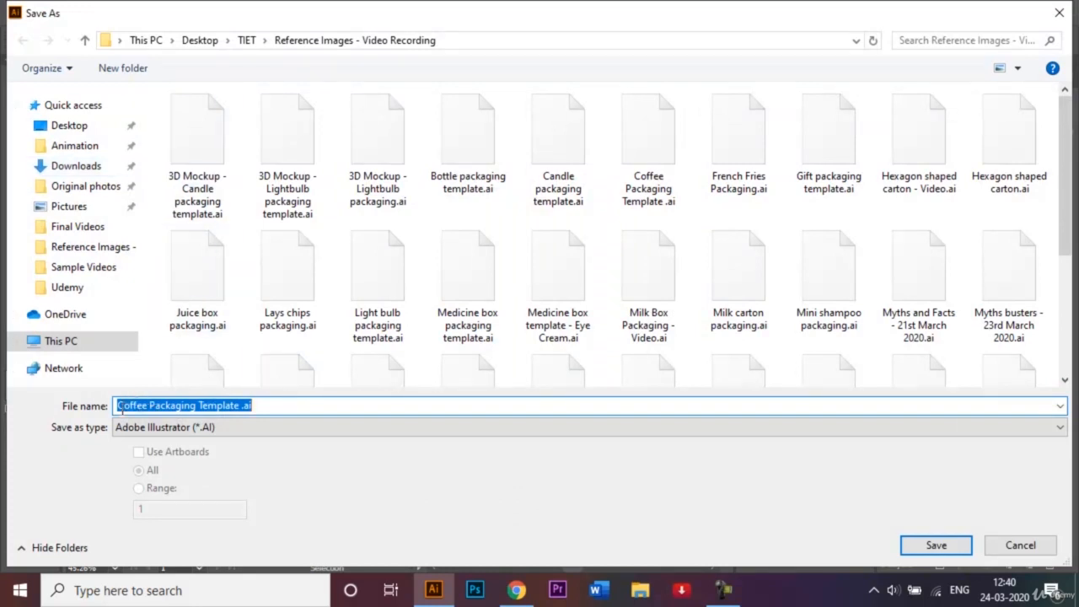
pyautogui.click(119, 406)
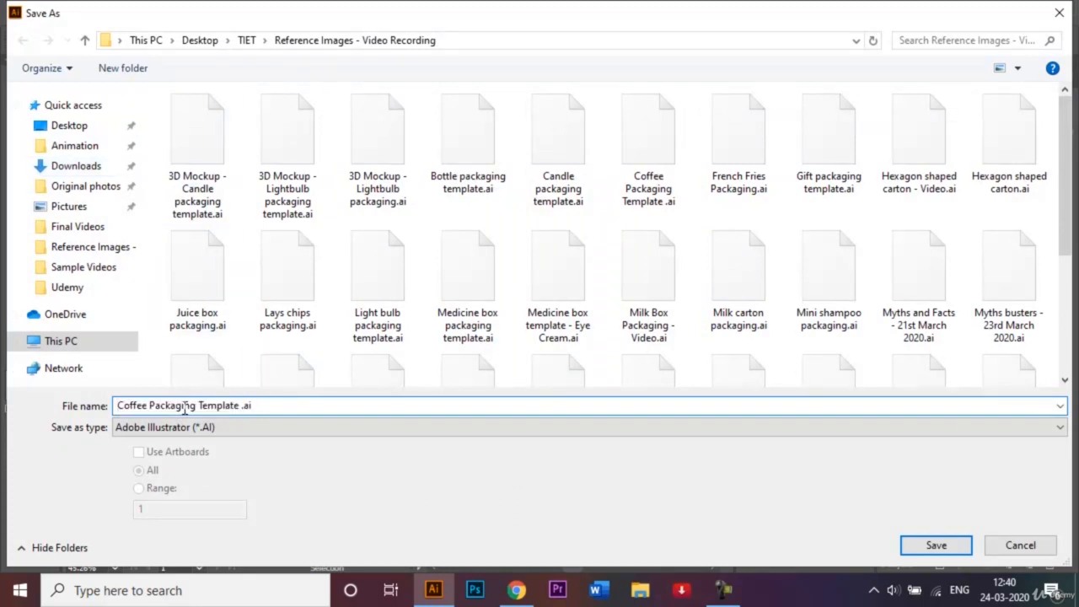
pyautogui.write('3D m')
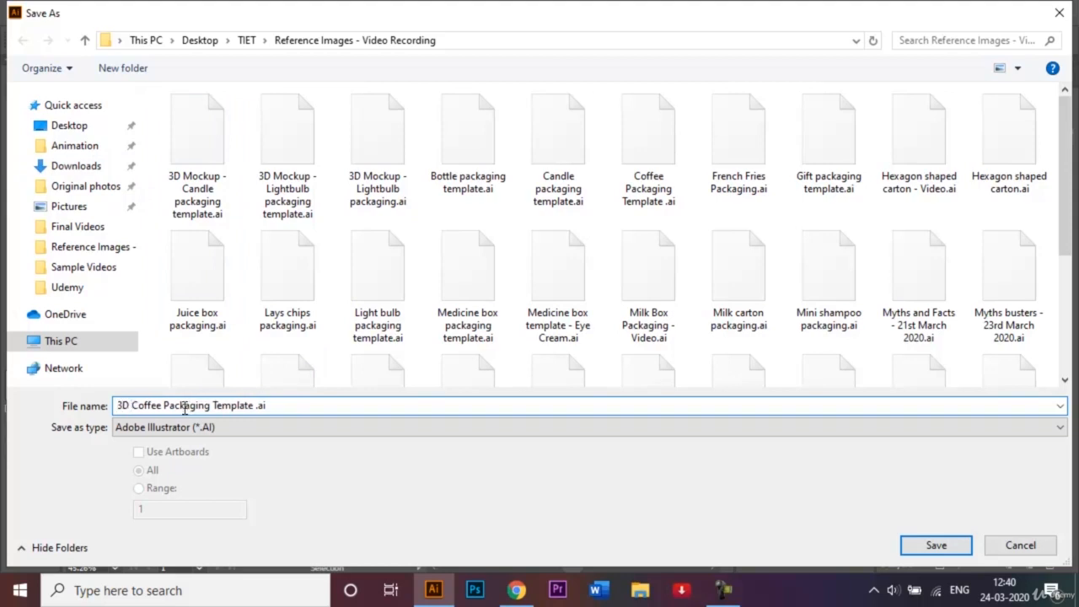
pyautogui.press('BackSpace')
pyautogui.write('Mockup ')
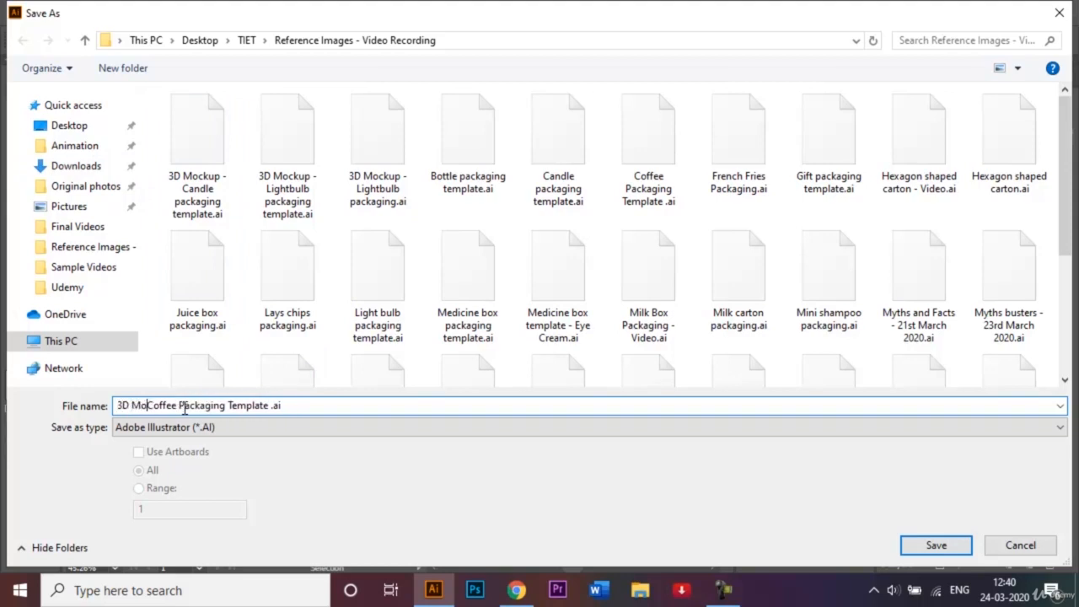
pyautogui.write('-')
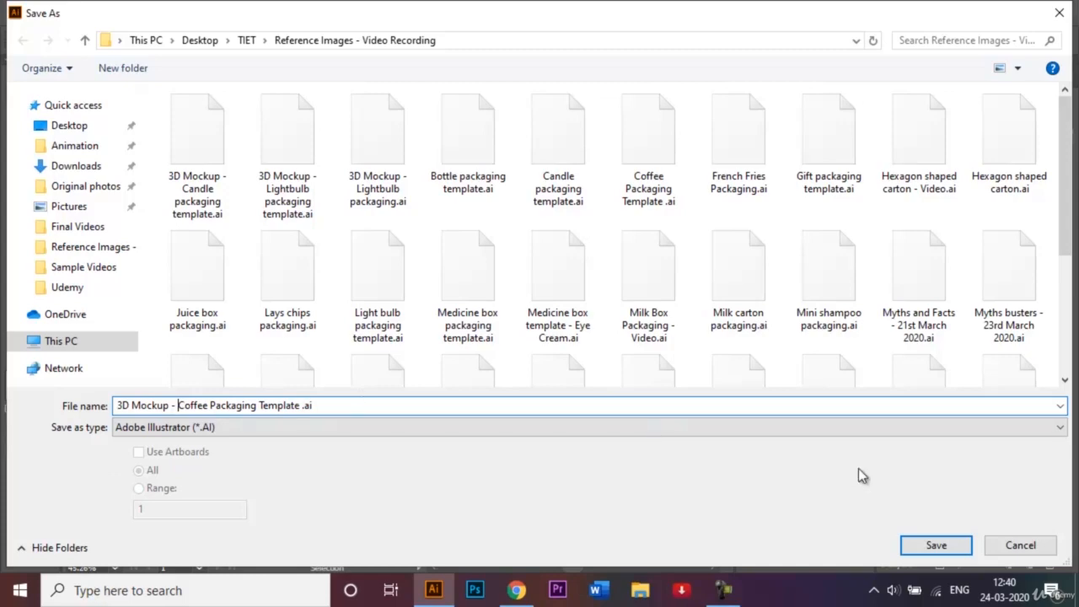
pyautogui.click(949, 547)
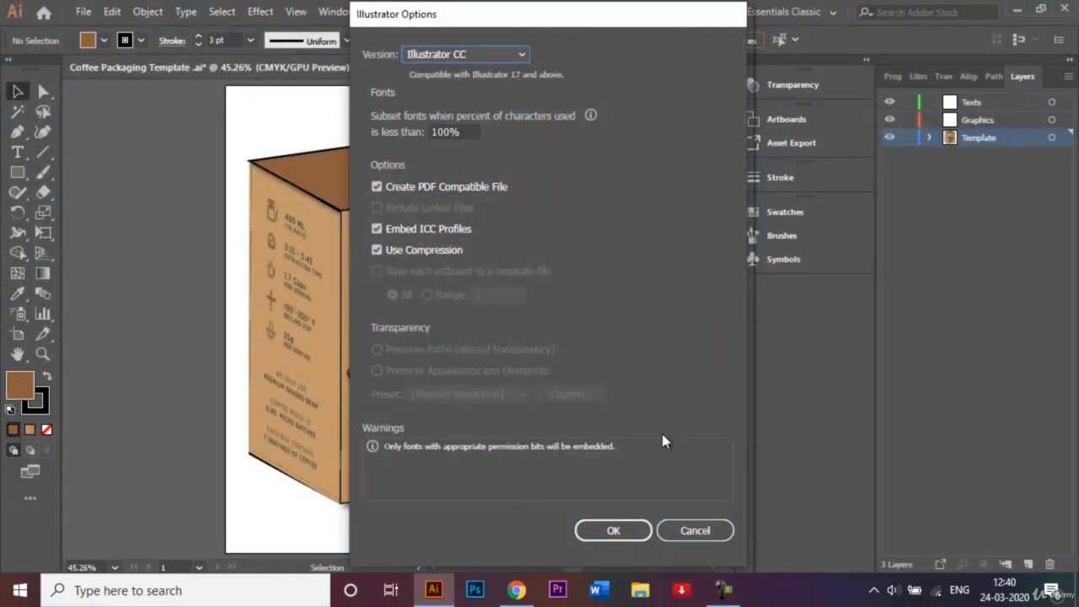
pyautogui.click(613, 533)
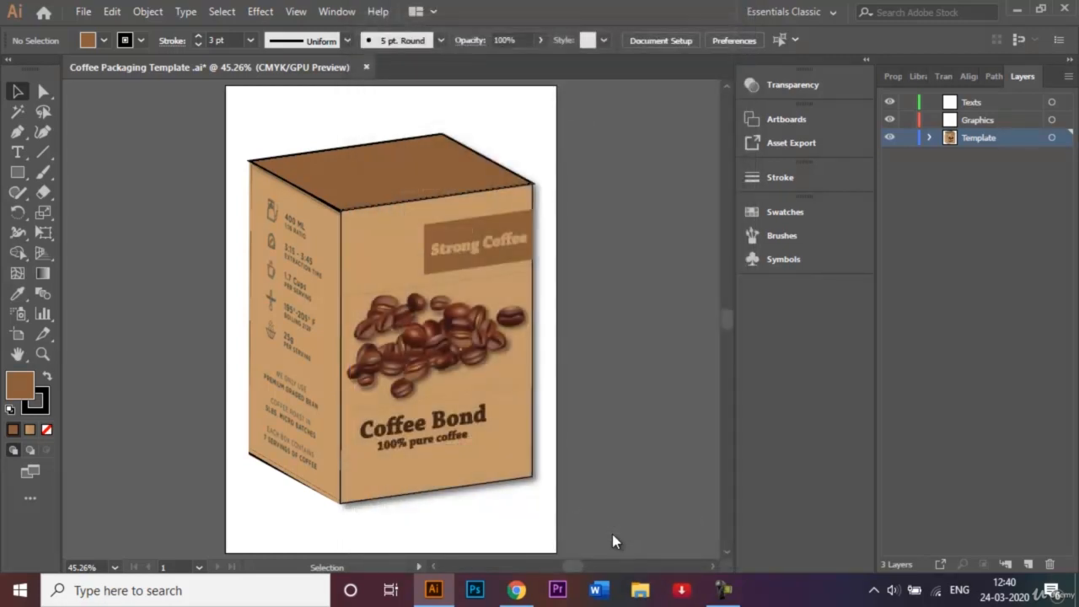